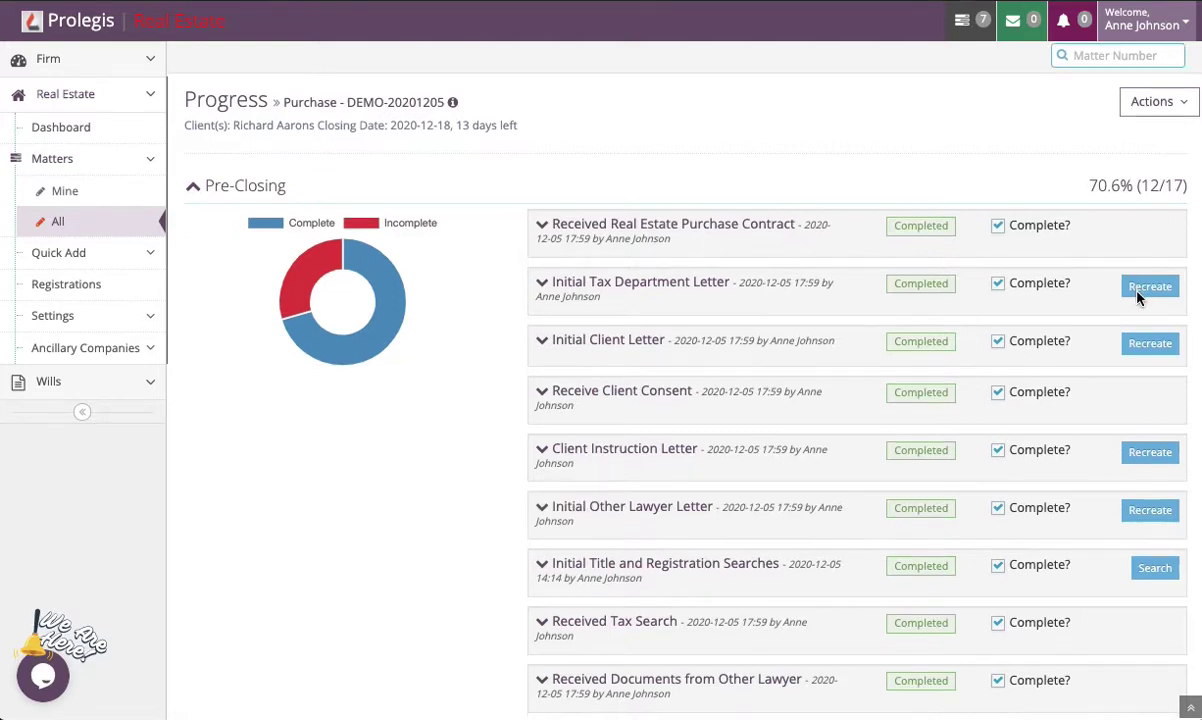
Prepare lender documents from the matter's new mortgages, with Computershare Trust Company of Canada as the lender.
scroll(1137, 297, "down", 1)
scroll(1137, 297, "down", 2)
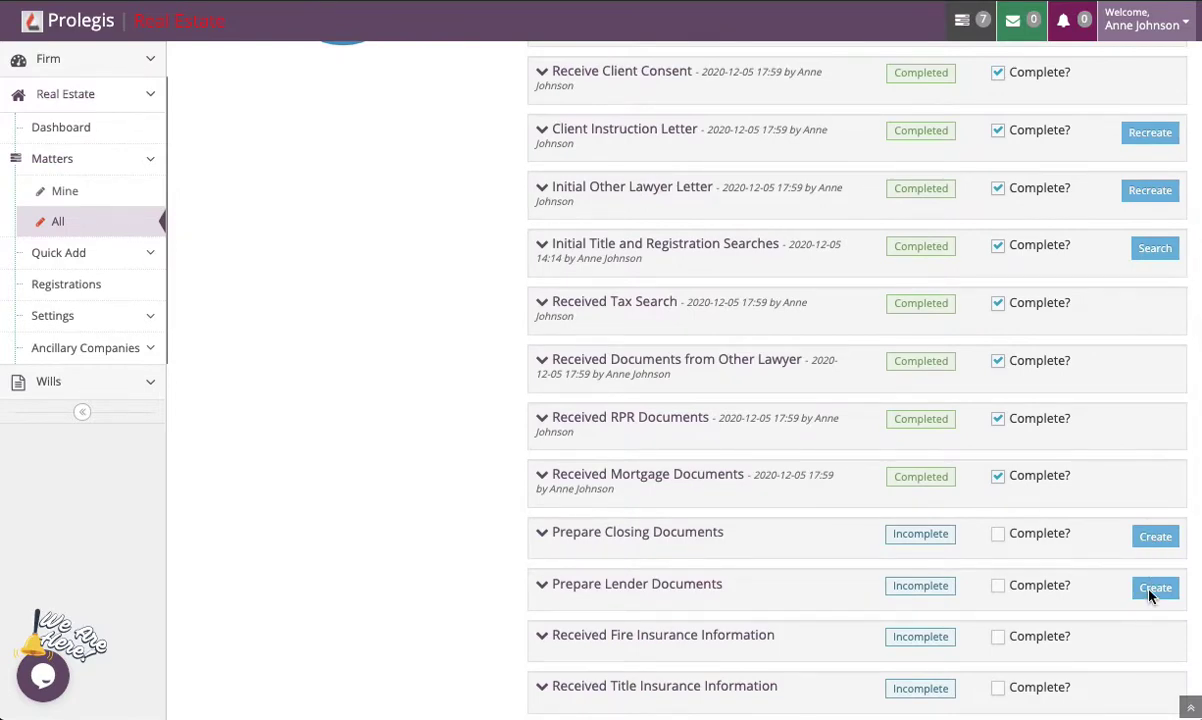
scroll(1149, 596, "up", 3)
left_click(1173, 108)
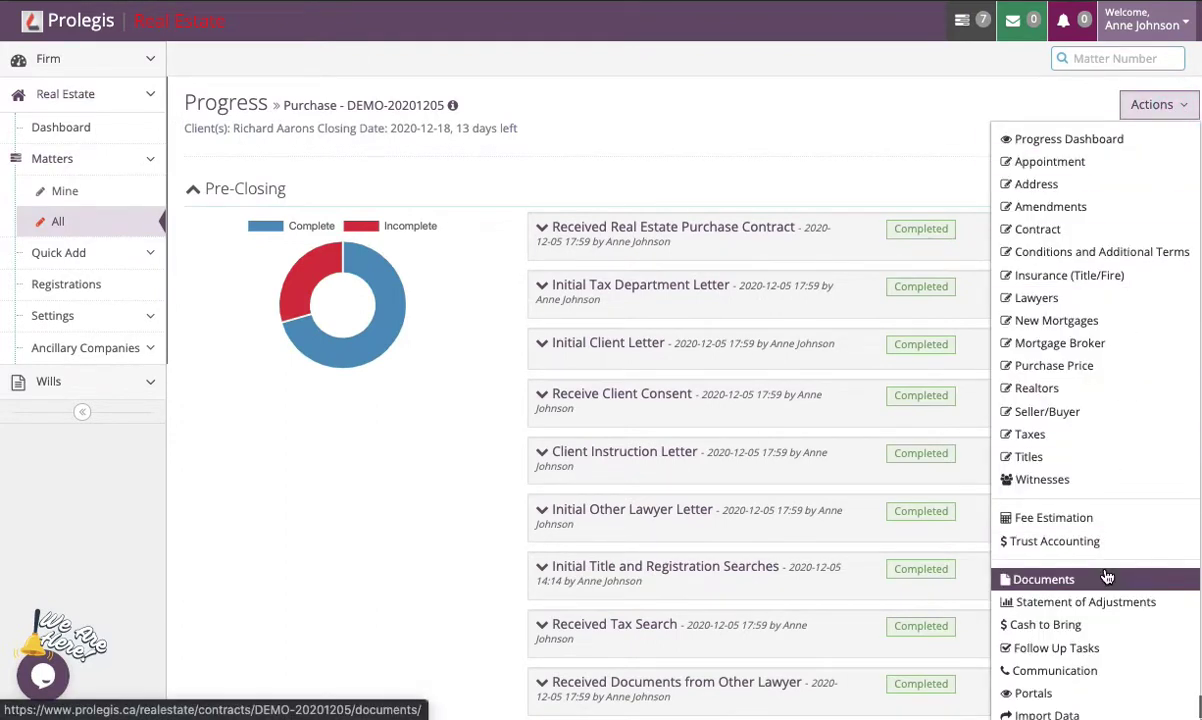
left_click(1105, 322)
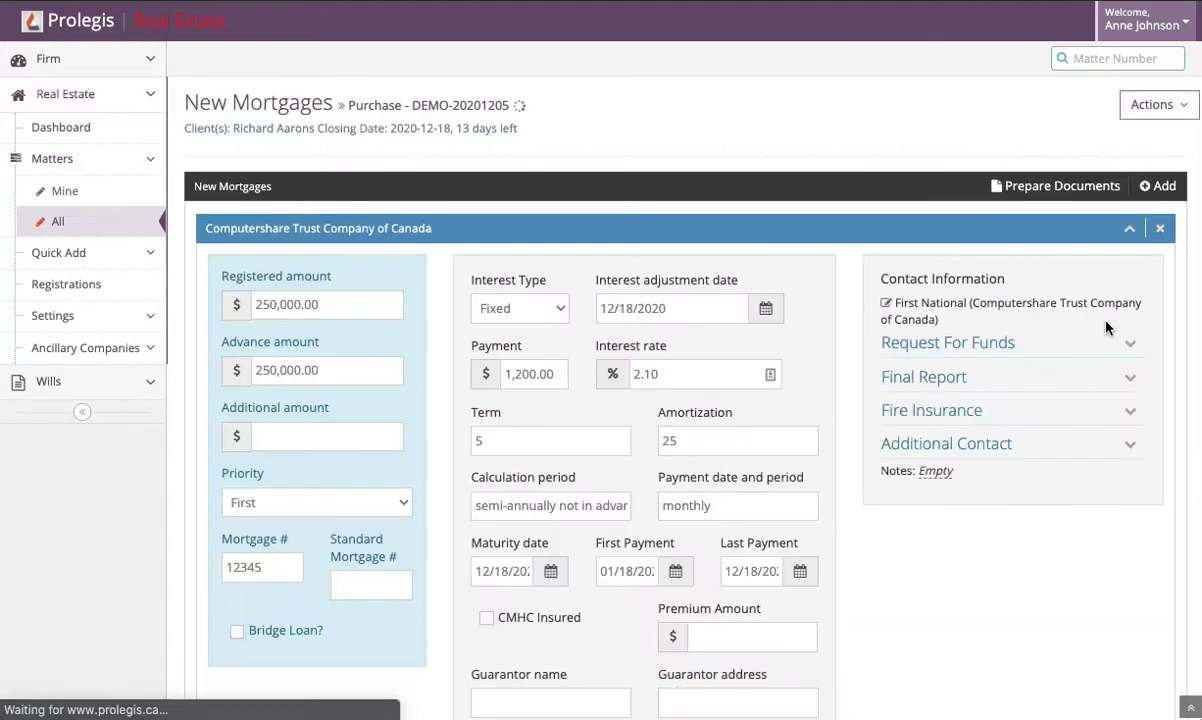
left_click(1058, 188)
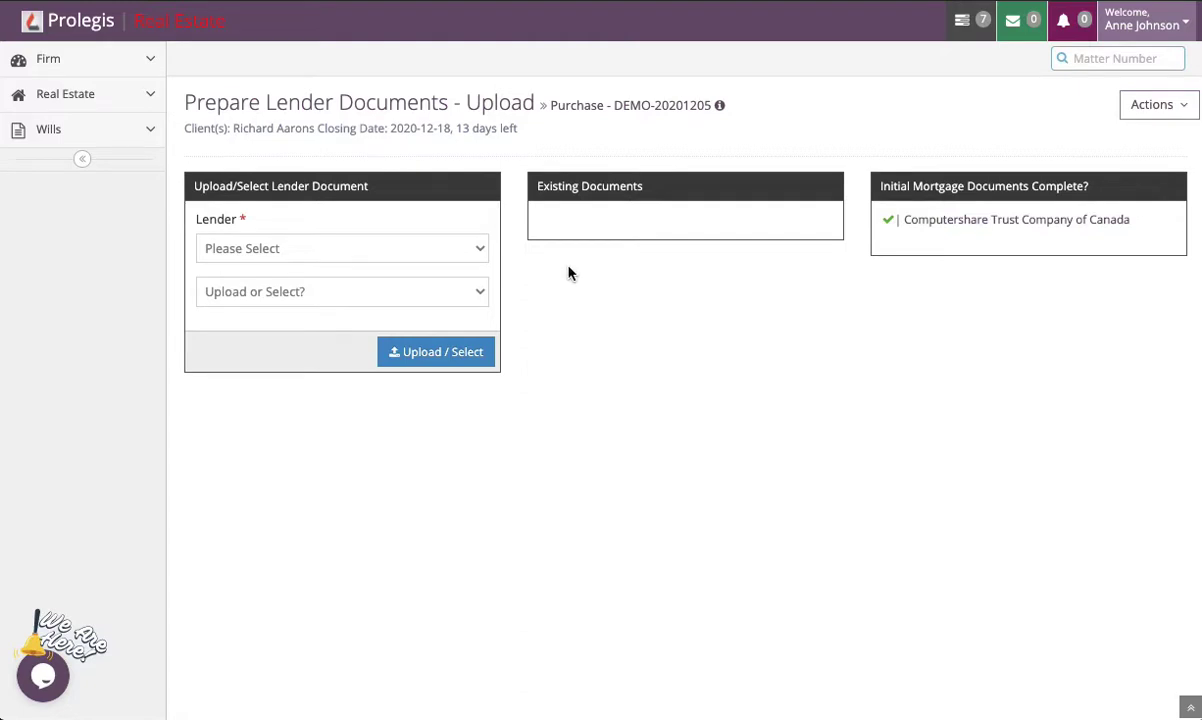
left_click(440, 250)
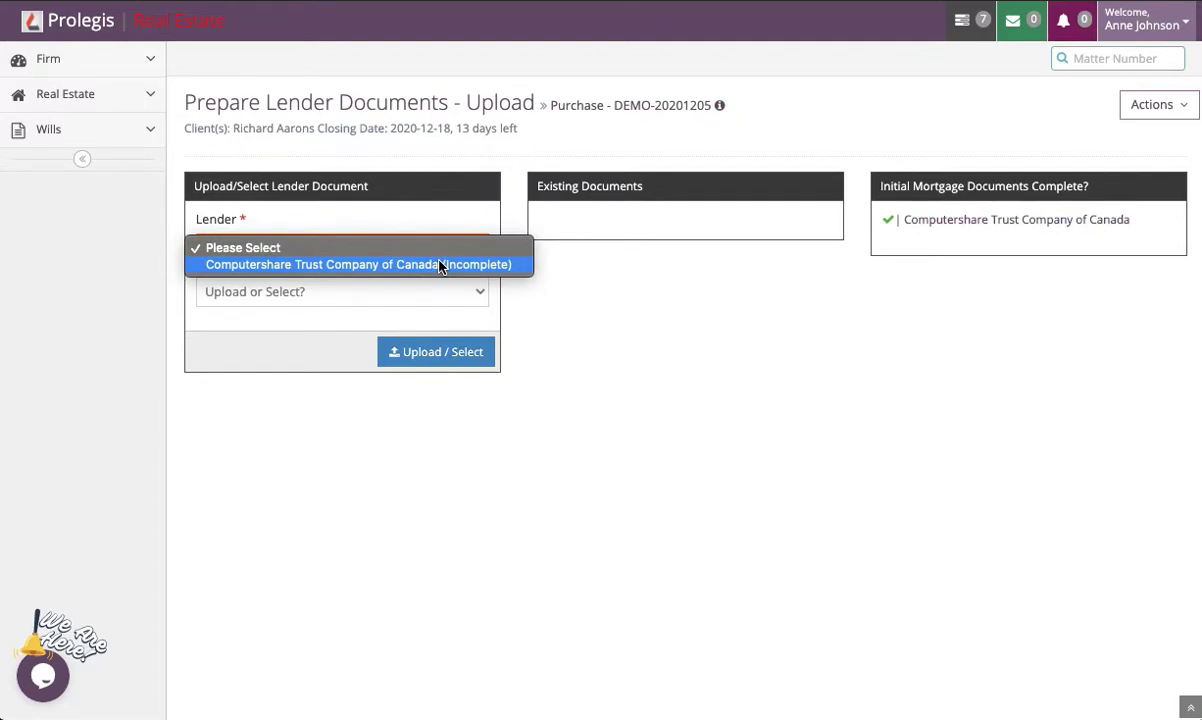
left_click(440, 265)
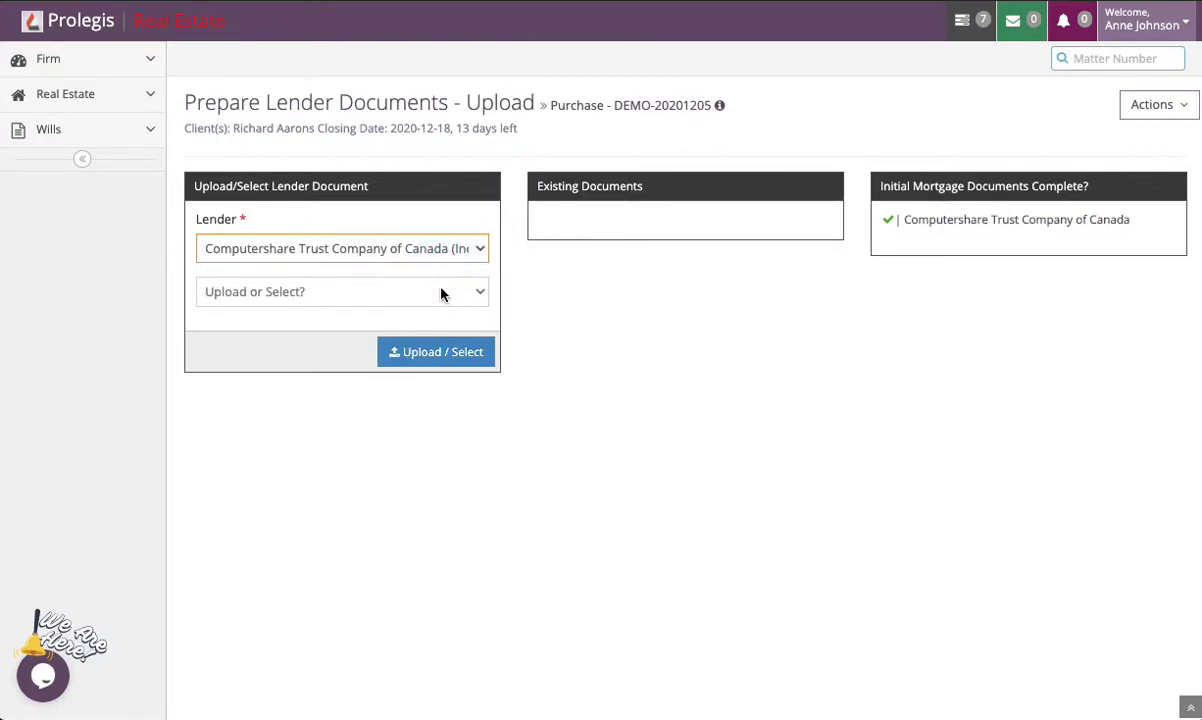
Try to upload Mortgage Form.pdf as a lender document named Mortgage.
left_click(441, 293)
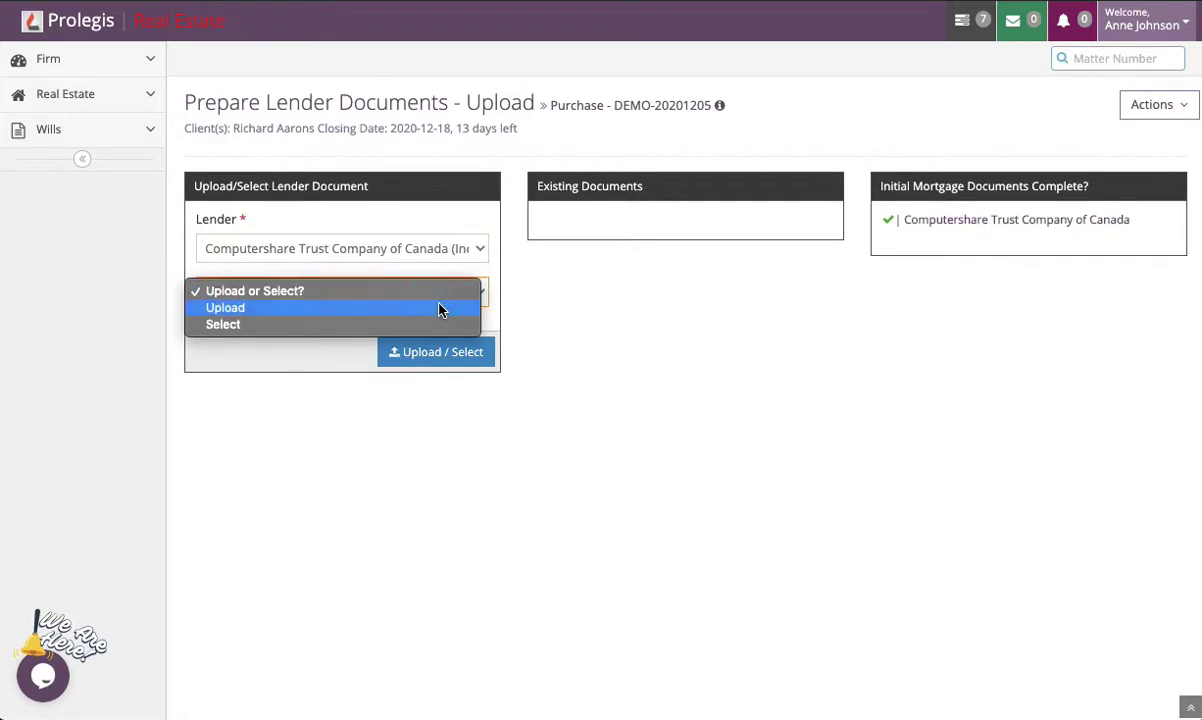
left_click(439, 309)
left_click(318, 335)
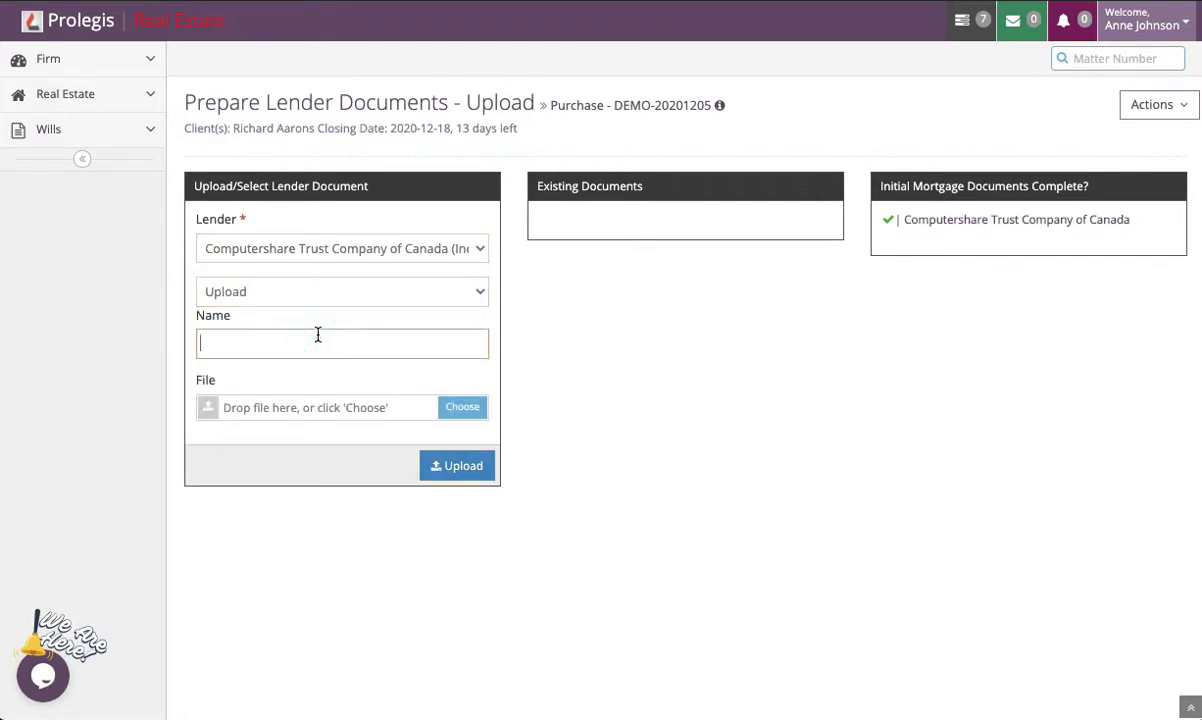
type("Mortgage")
left_click(463, 408)
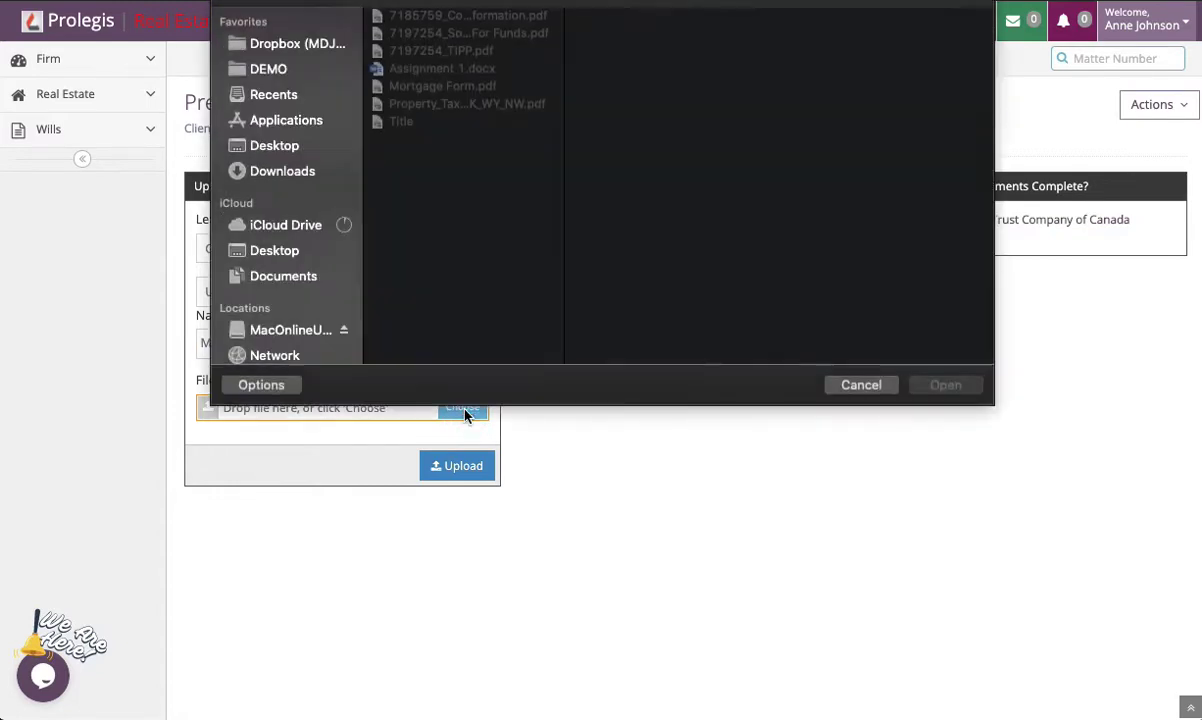
left_click(476, 90)
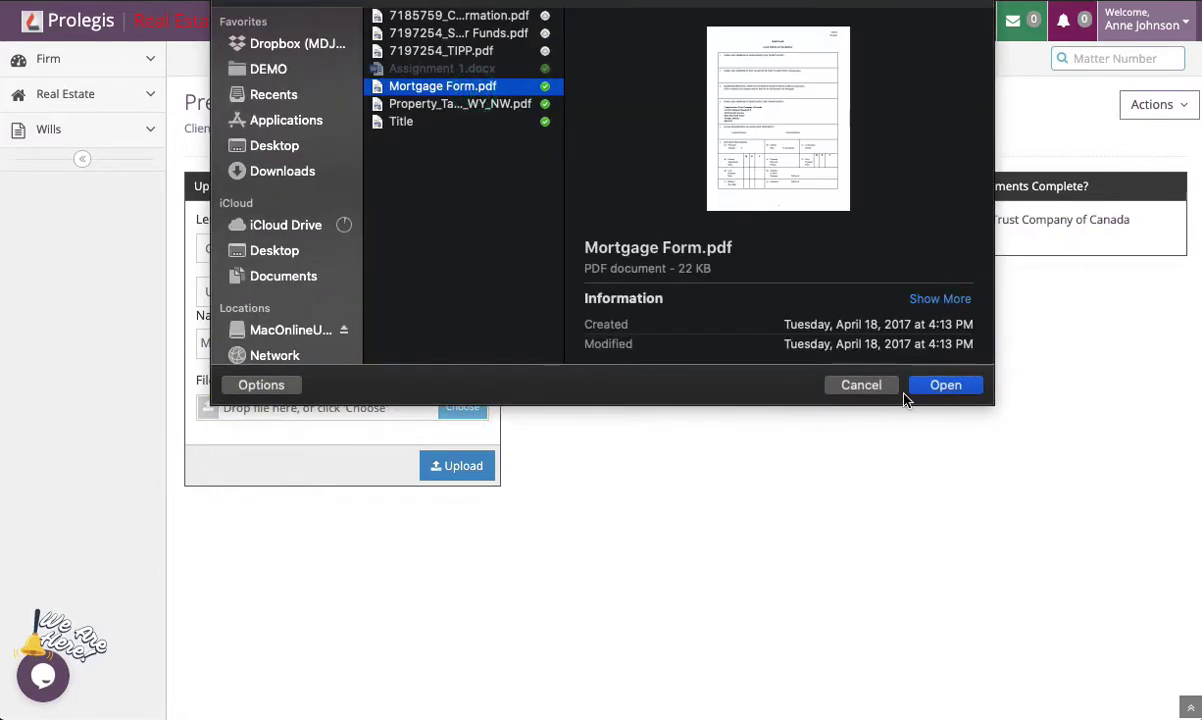
left_click(931, 386)
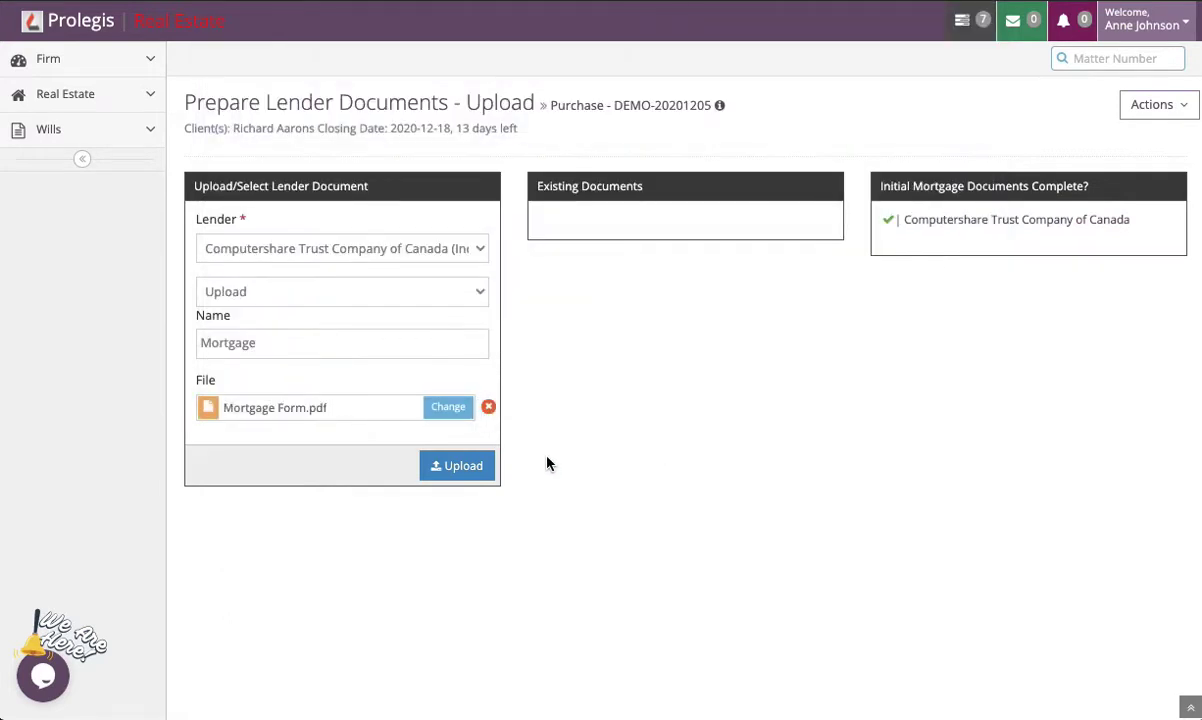
left_click(469, 466)
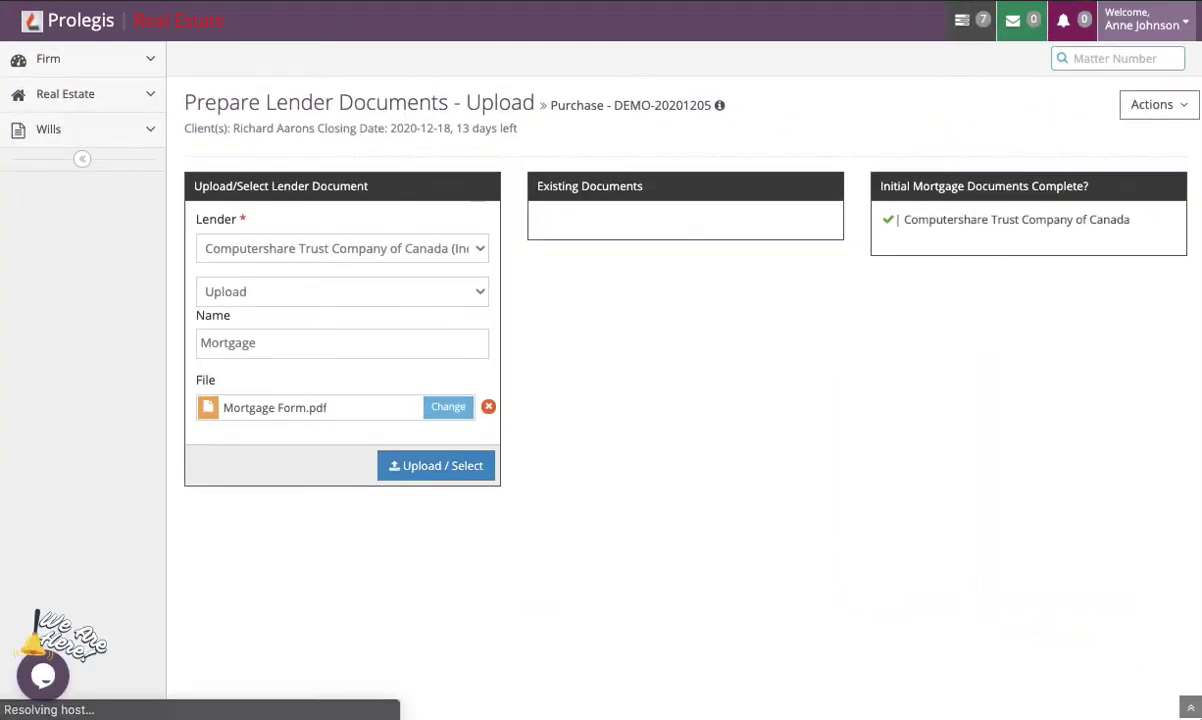
Use the existing Standard Mortgage Form - Alberta - Computershare as the lender document instead of an uploaded file.
left_click(245, 297)
left_click(245, 308)
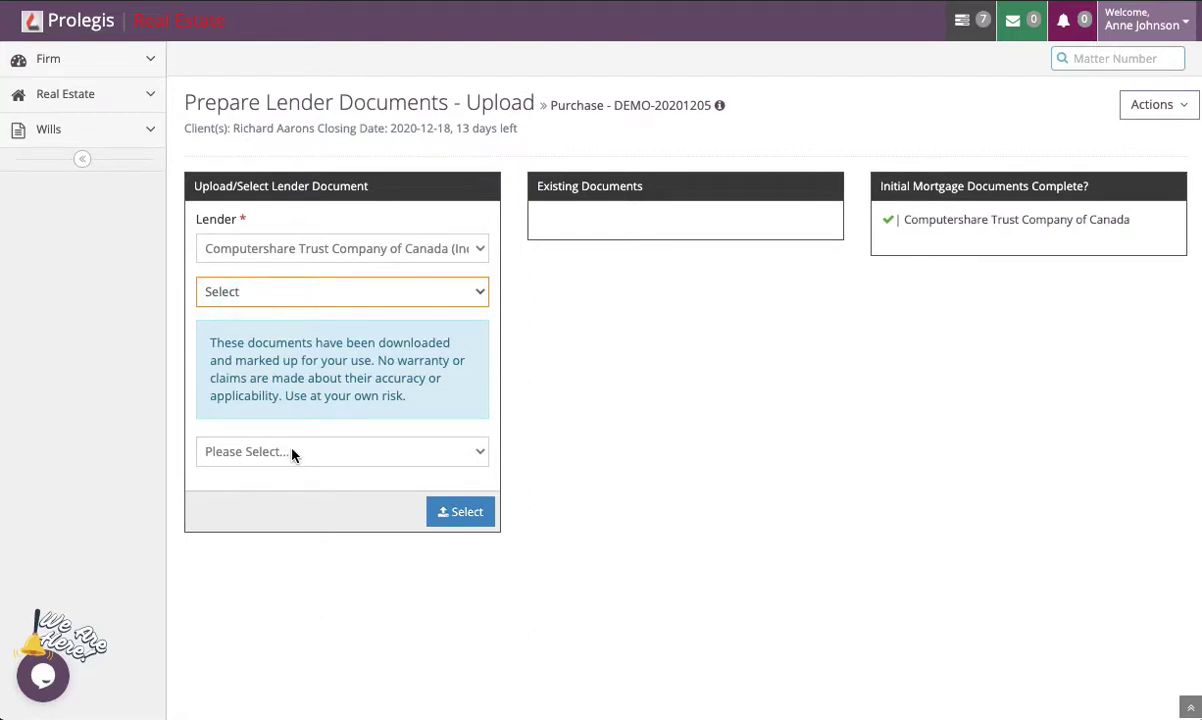
left_click(293, 455)
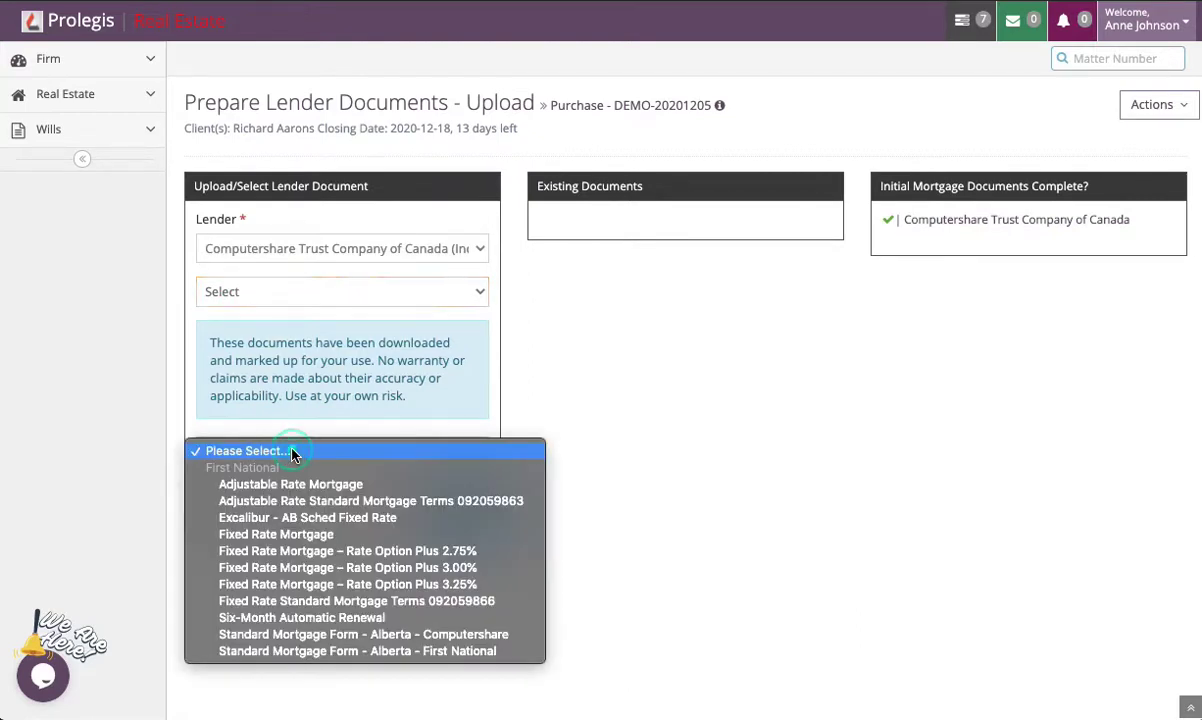
left_click(316, 637)
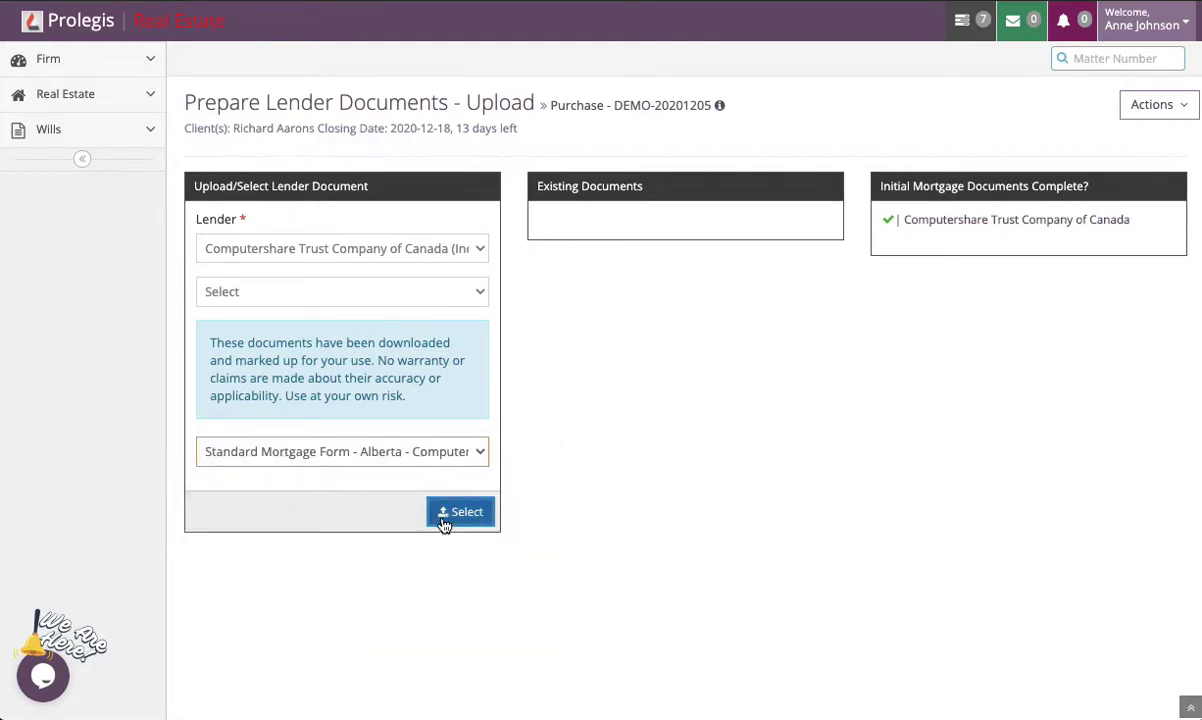
left_click(452, 514)
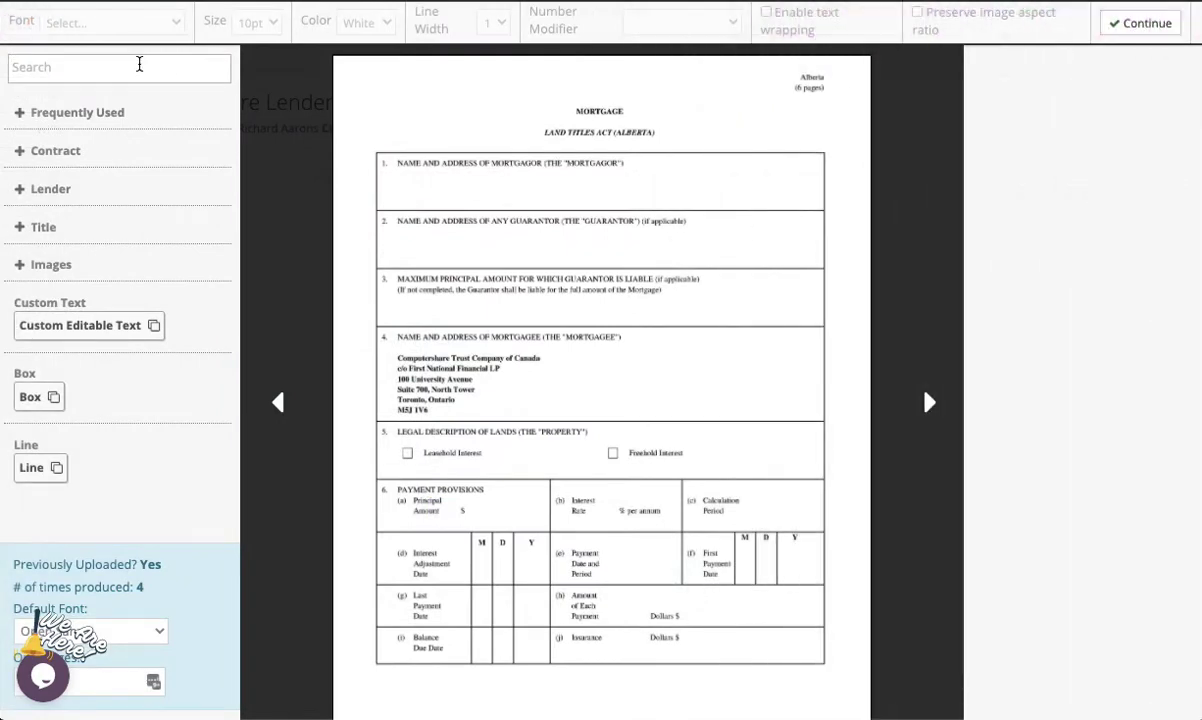
Place the buyer's Long Tenancy field in the mortgagor section of the form and n/a in guarantor sections 2 and 3.
left_click(139, 66)
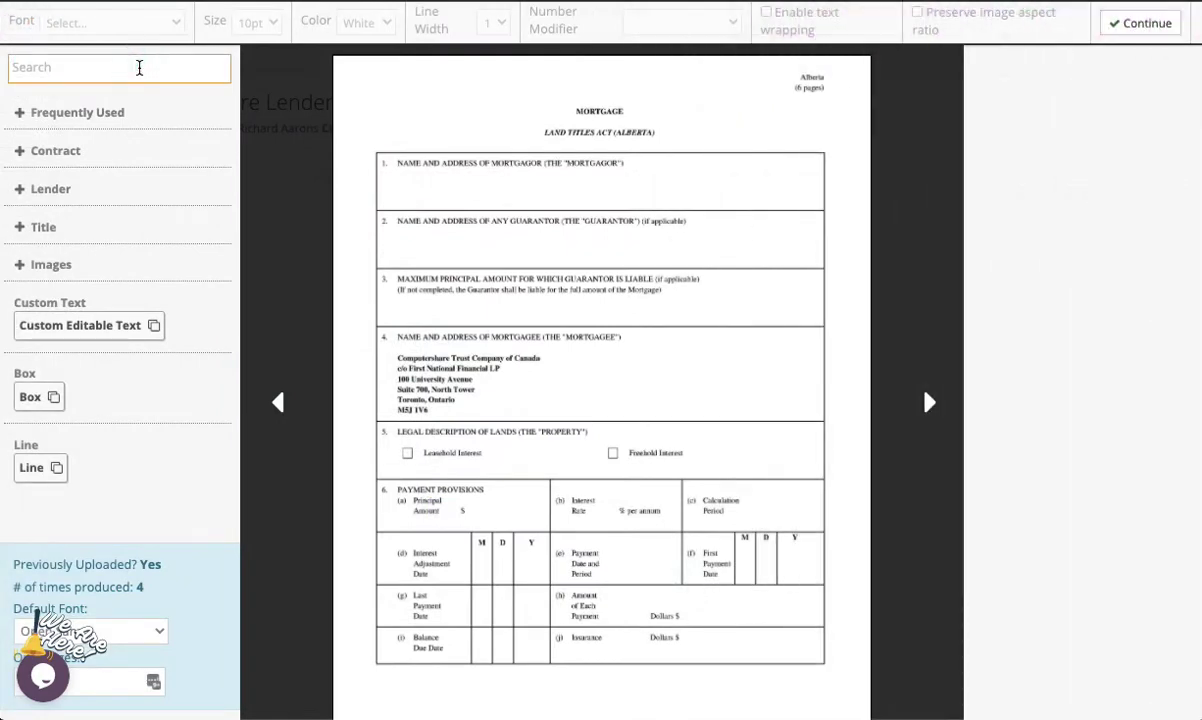
type("buy")
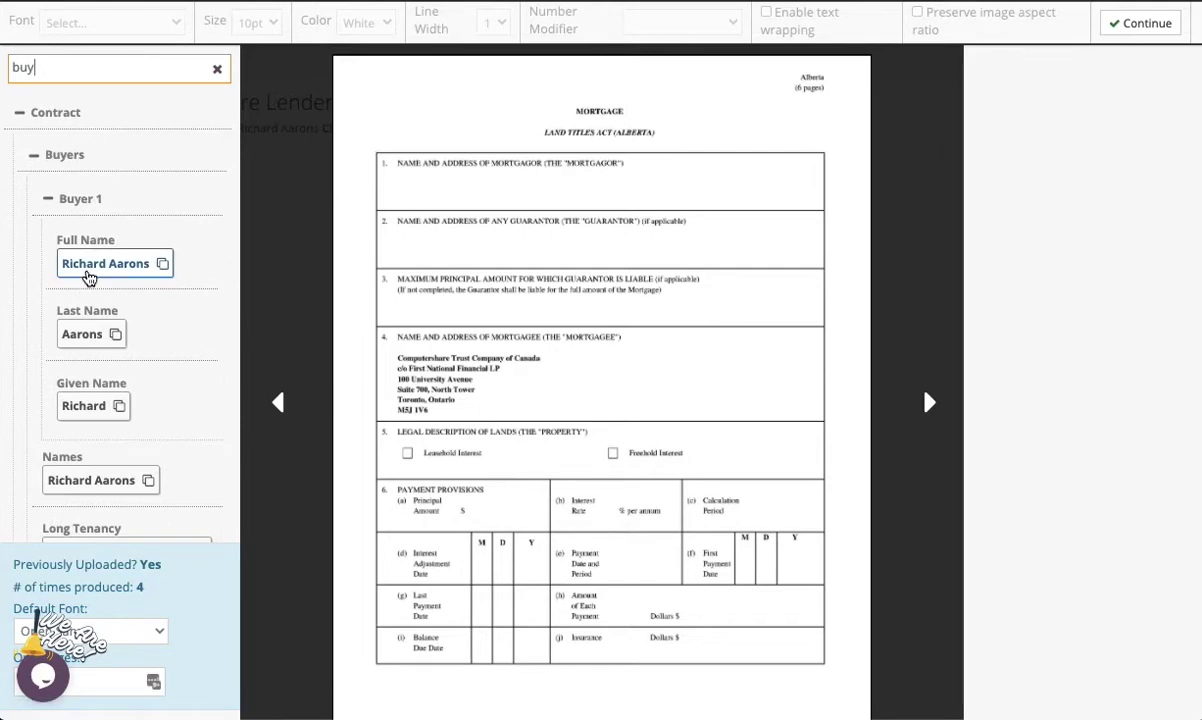
scroll(90, 400, "down", 3)
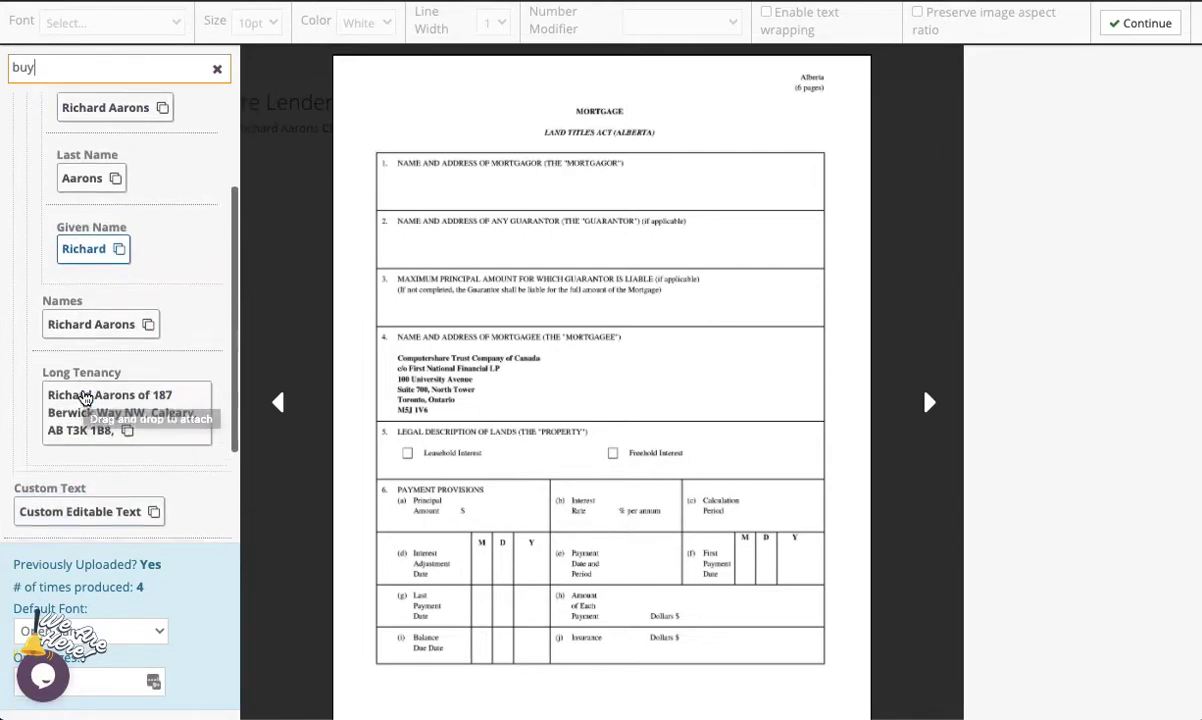
left_click_drag(85, 398, 403, 177)
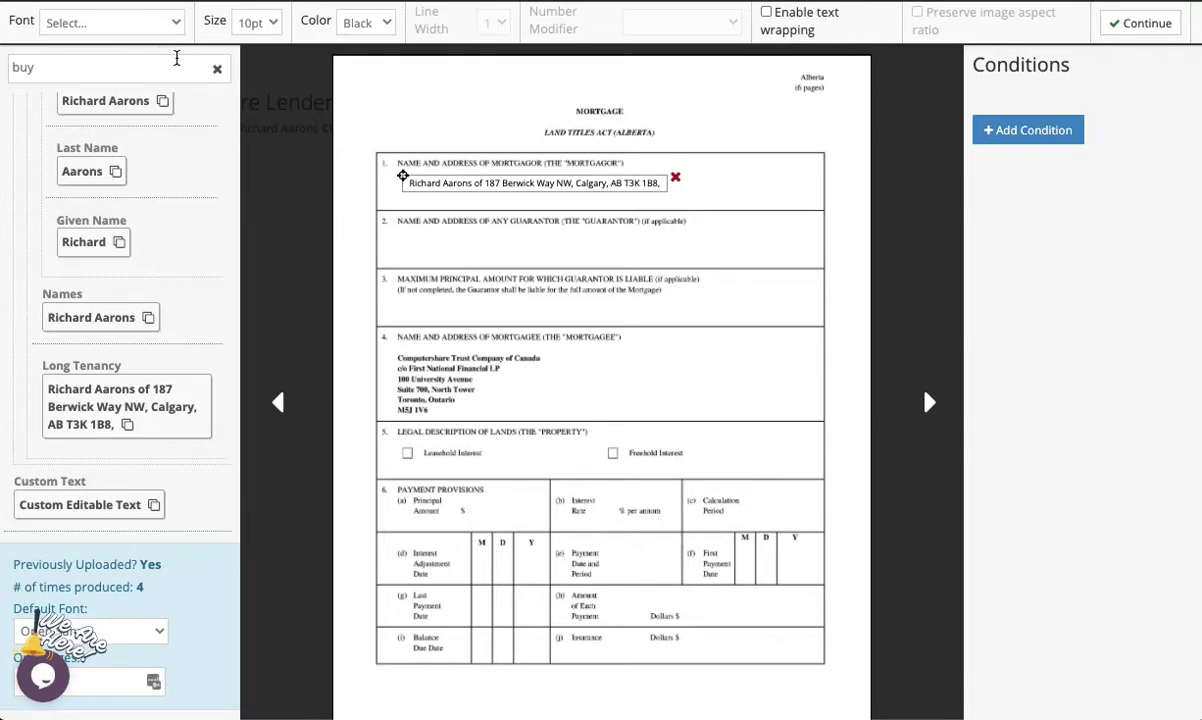
left_click(218, 72)
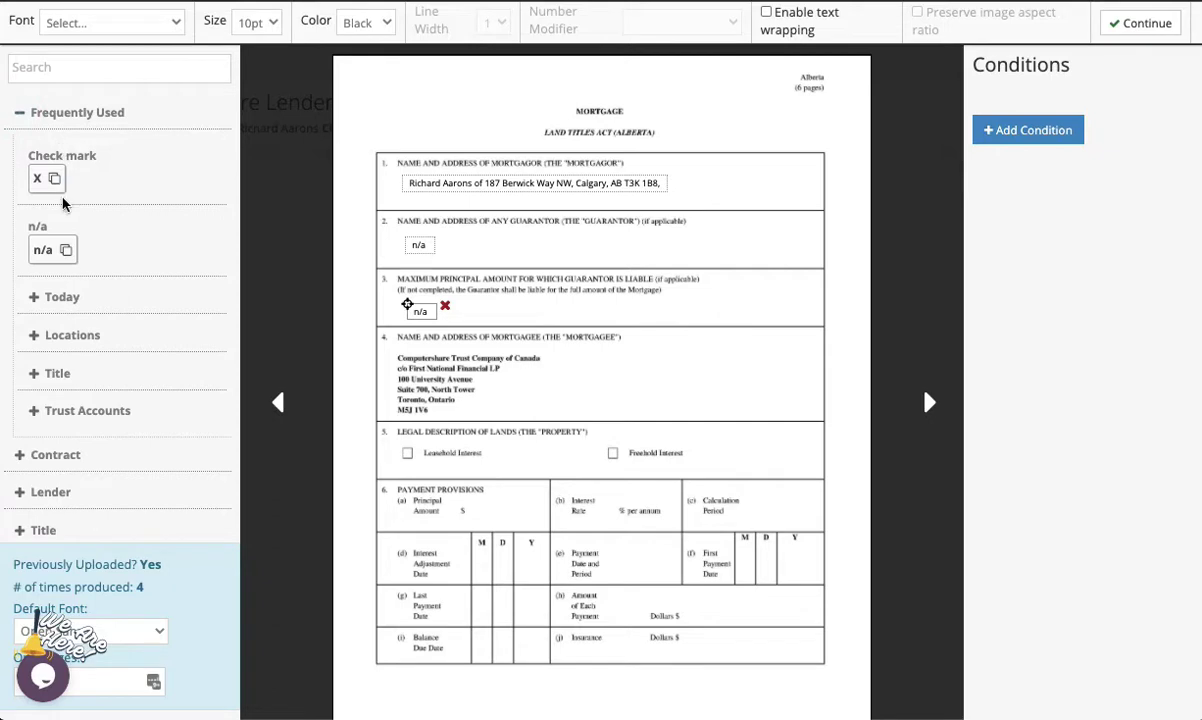
Examine the Contract and Lender data fields available for filling in the mortgage form.
scroll(67, 310, "down", 2)
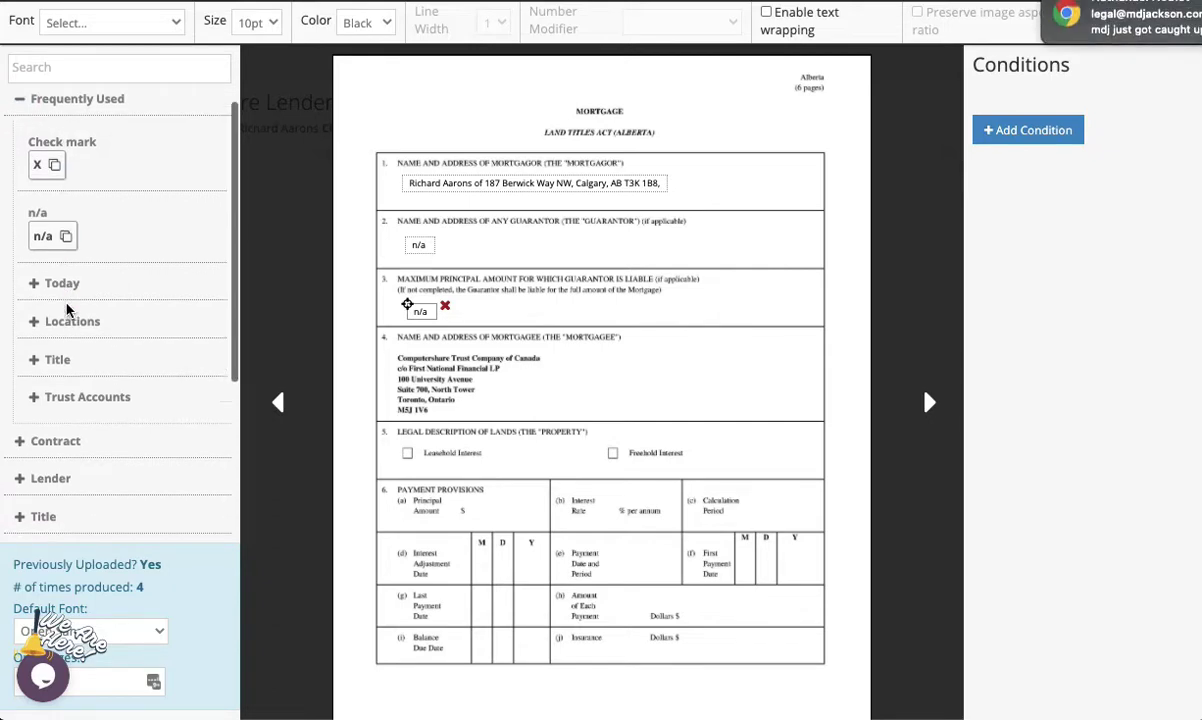
scroll(67, 310, "down", 3)
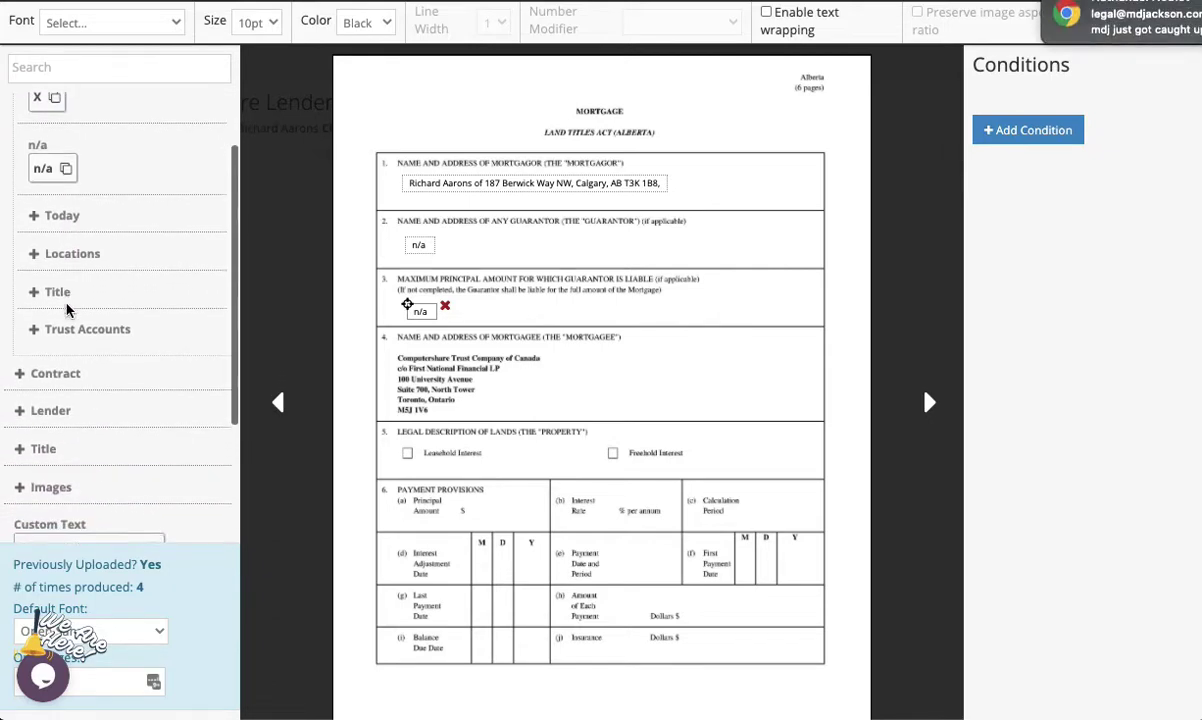
scroll(67, 308, "down", 1)
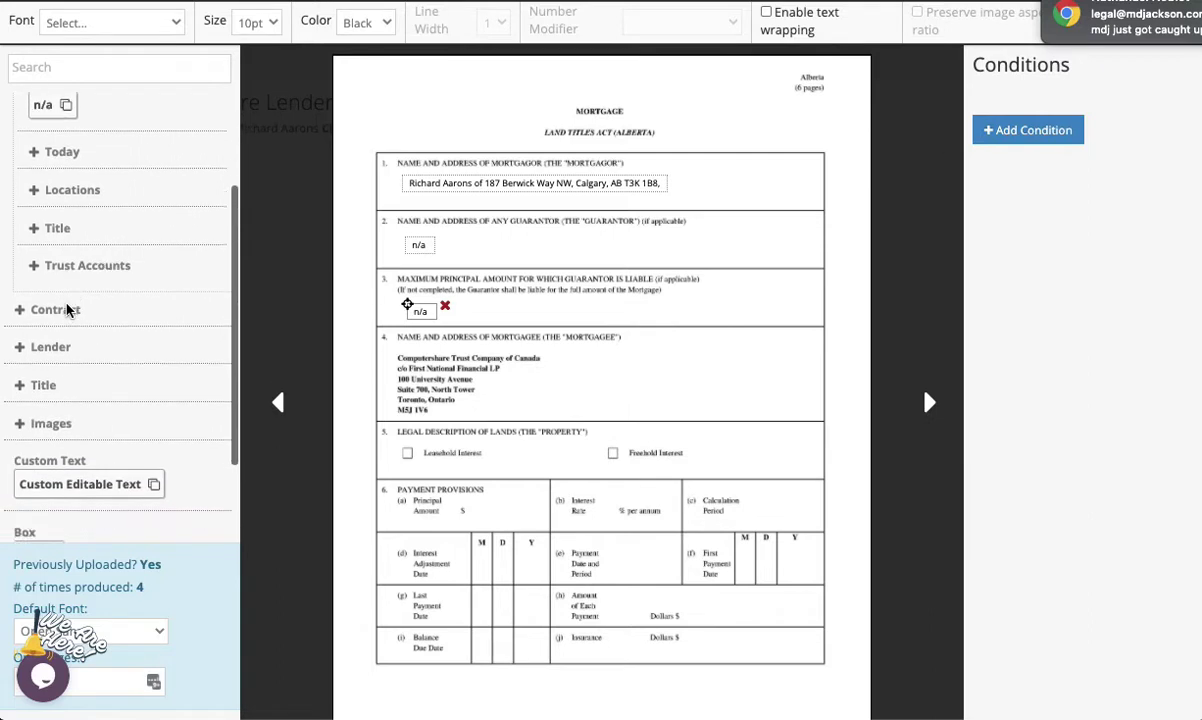
left_click(67, 303)
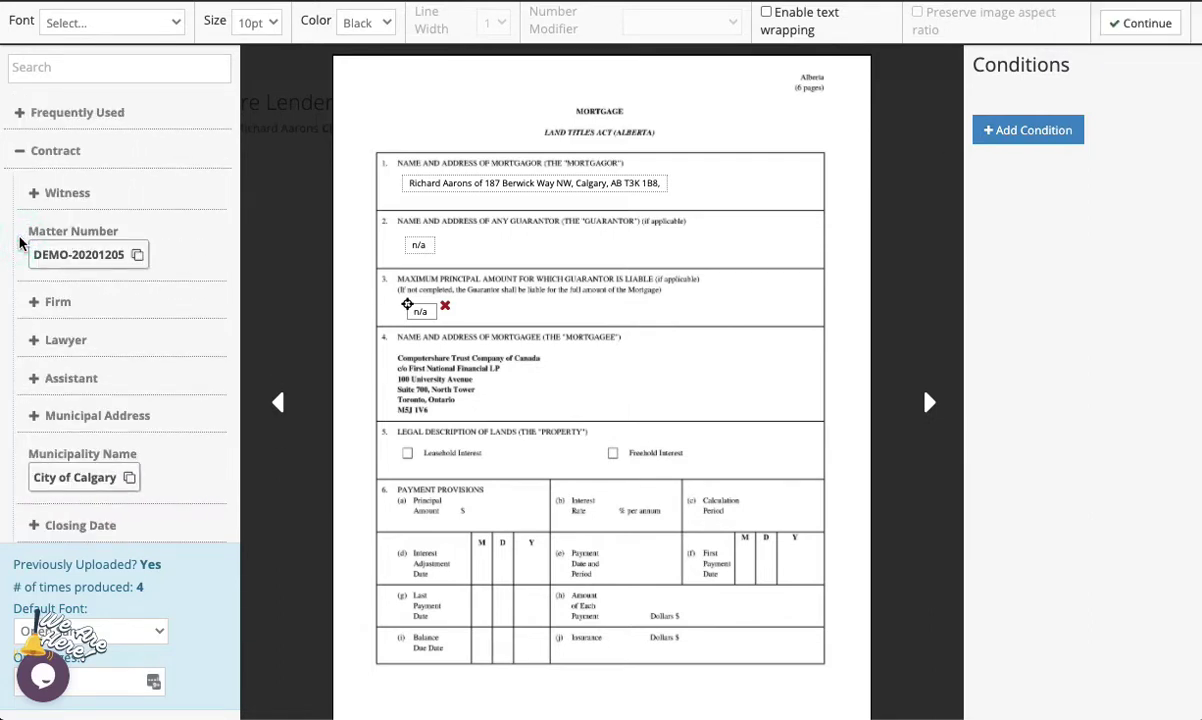
scroll(67, 193, "down", 6)
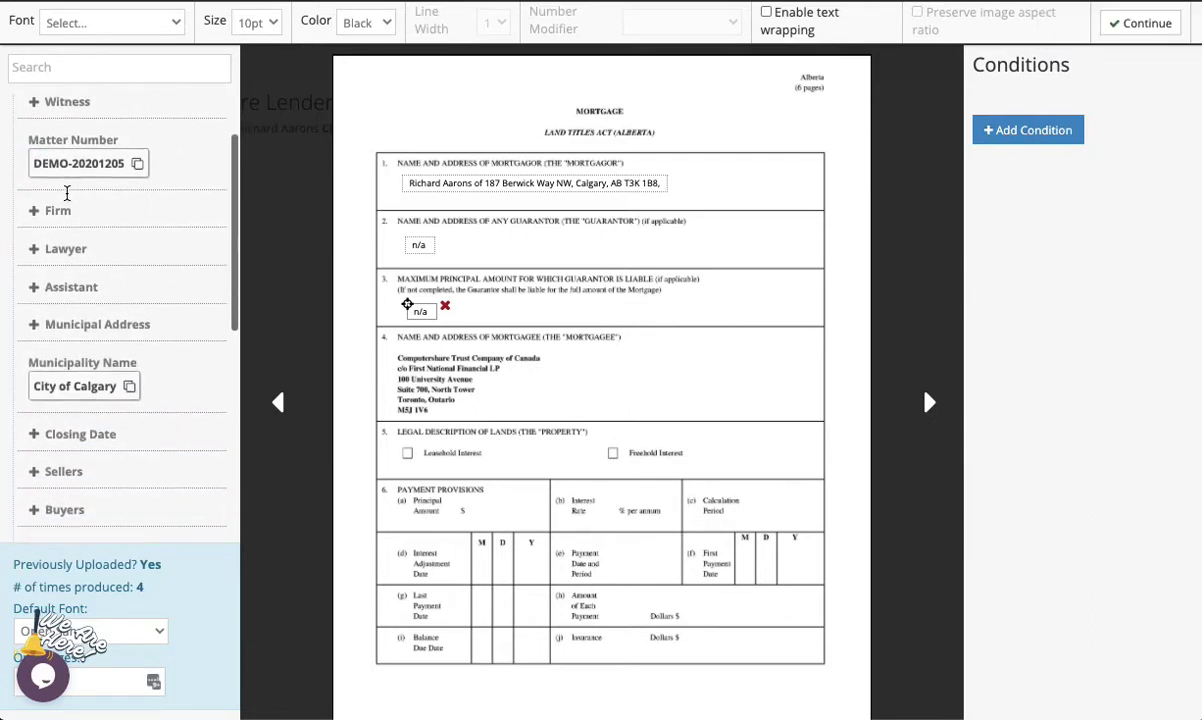
scroll(67, 193, "down", 5)
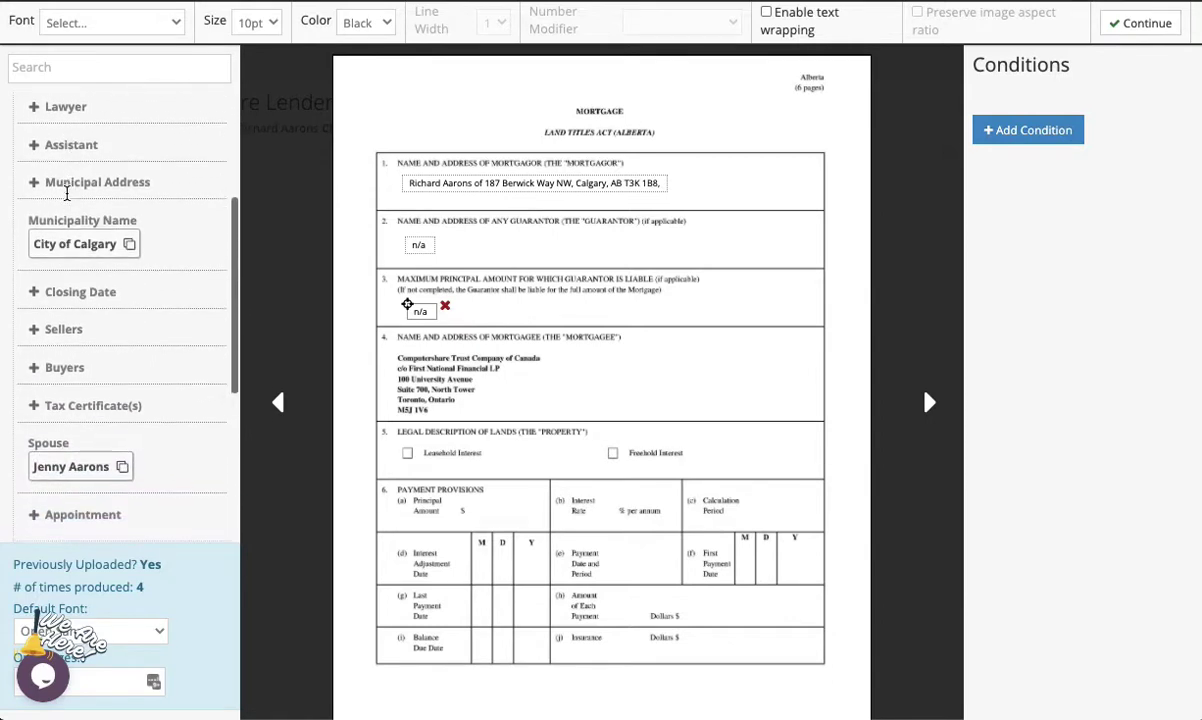
scroll(67, 193, "down", 1)
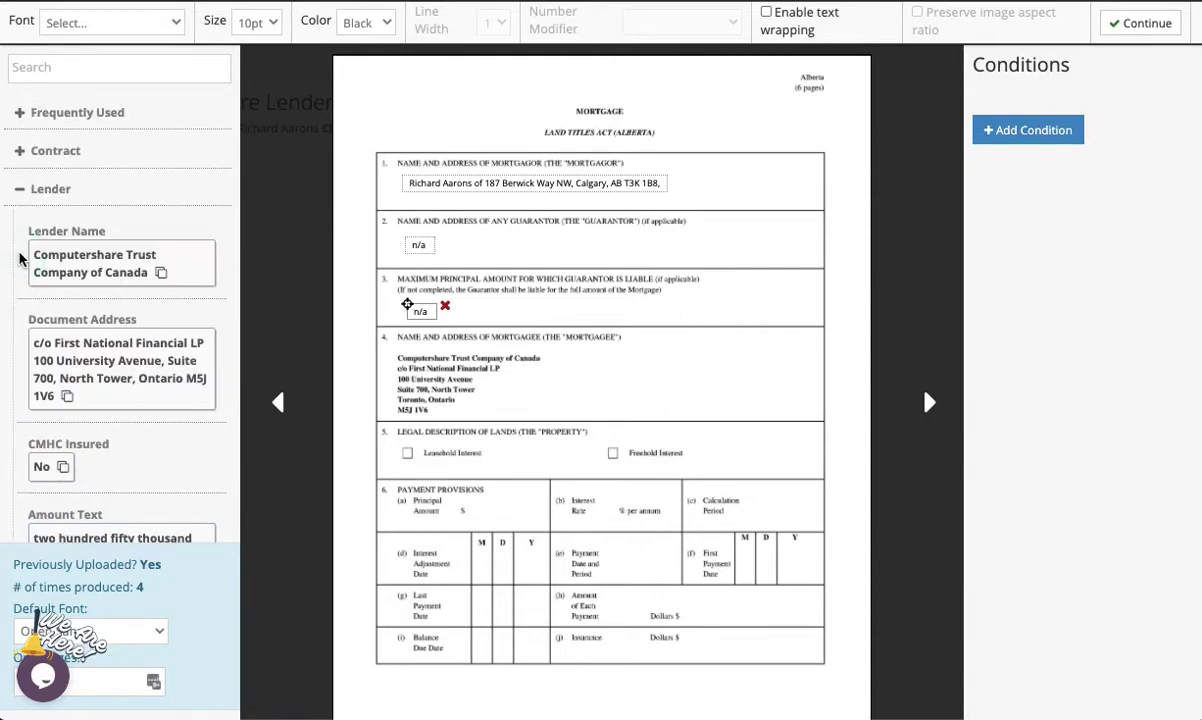
scroll(19, 258, "down", 15)
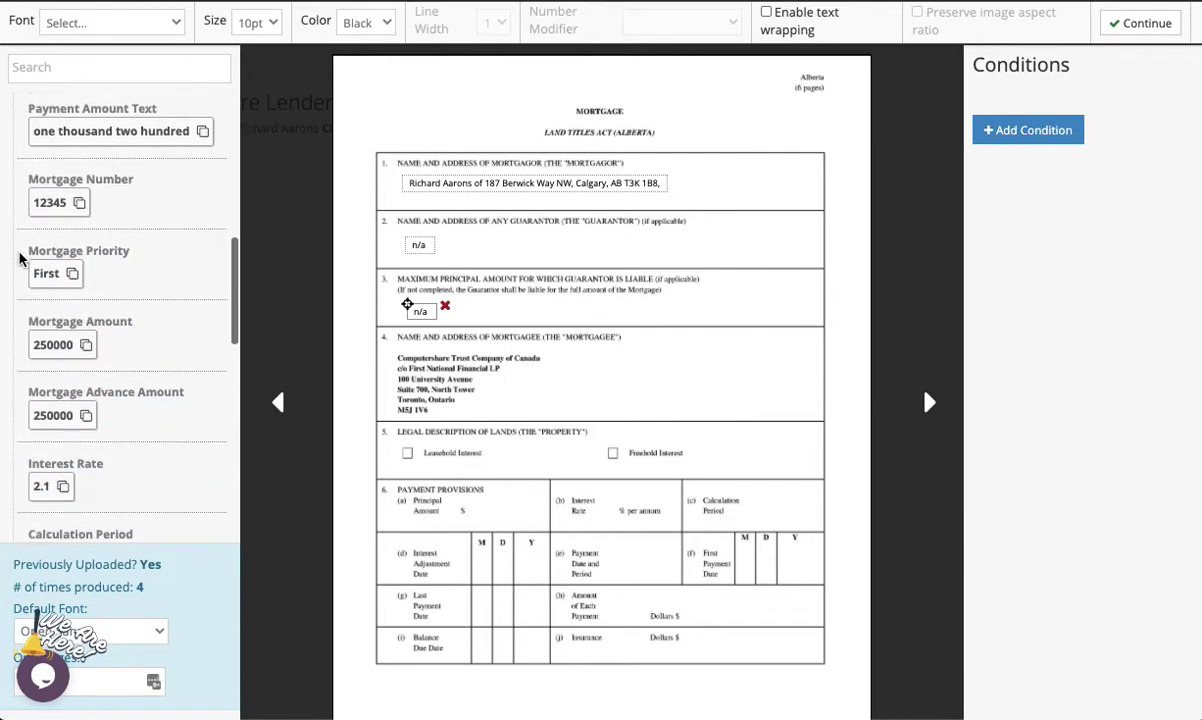
scroll(19, 258, "down", 14)
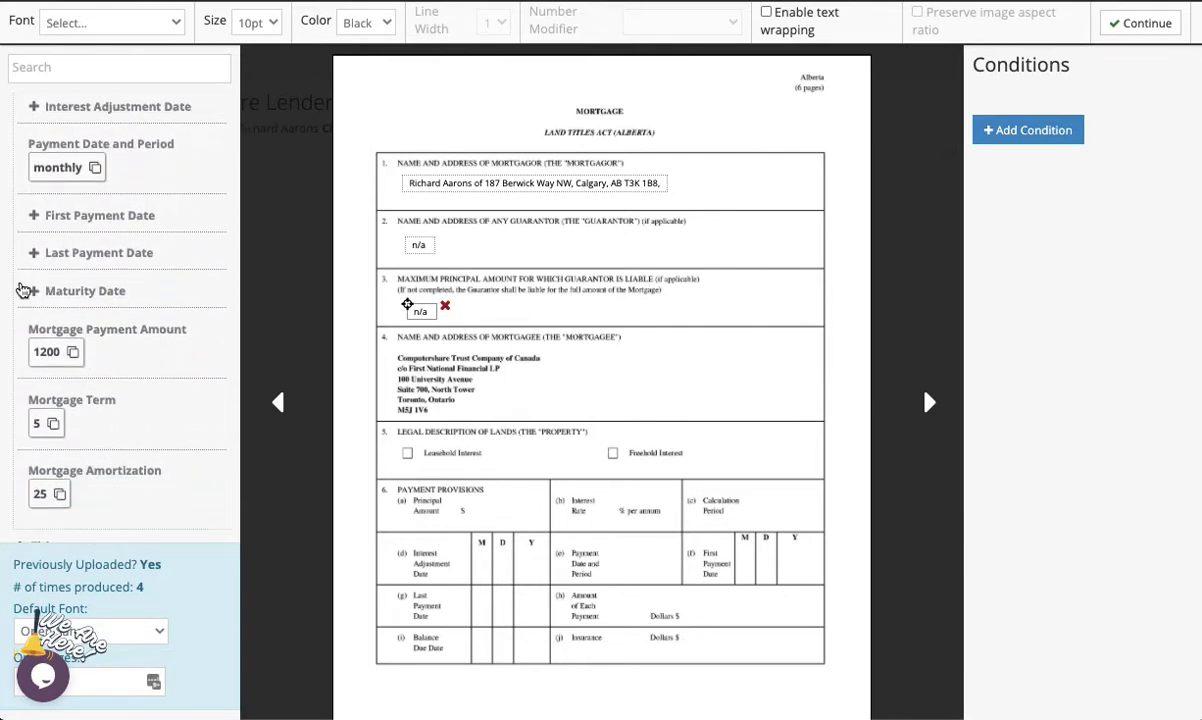
scroll(23, 290, "down", 5)
Examine the Title fields, including the last initial registration, and the available signature and crosshatch images.
left_click(15, 372)
scroll(23, 400, "down", 4)
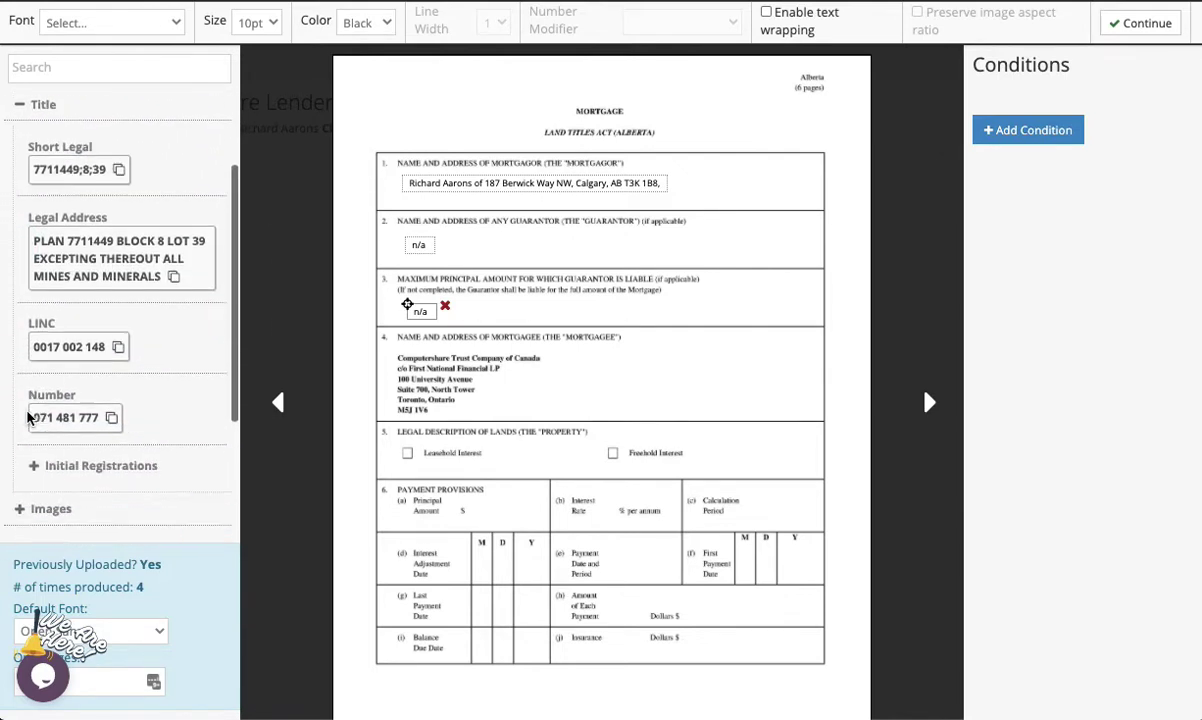
scroll(31, 425, "down", 7)
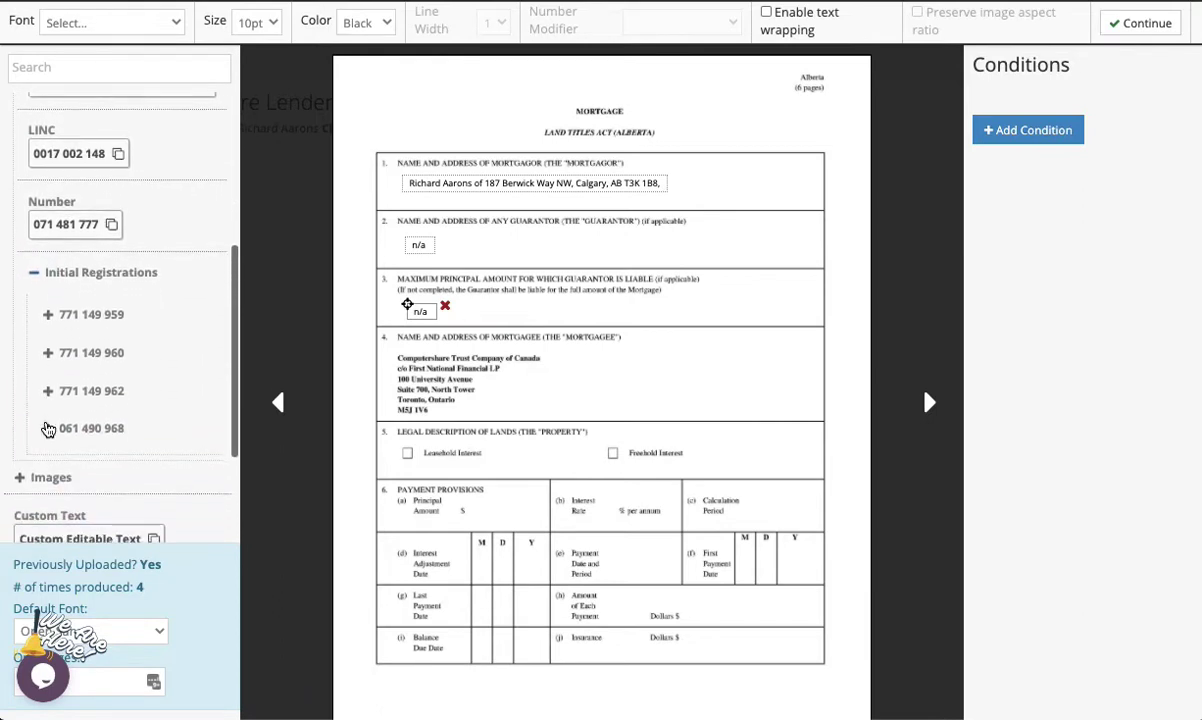
left_click(43, 427)
scroll(45, 428, "down", 5)
scroll(46, 428, "down", 6)
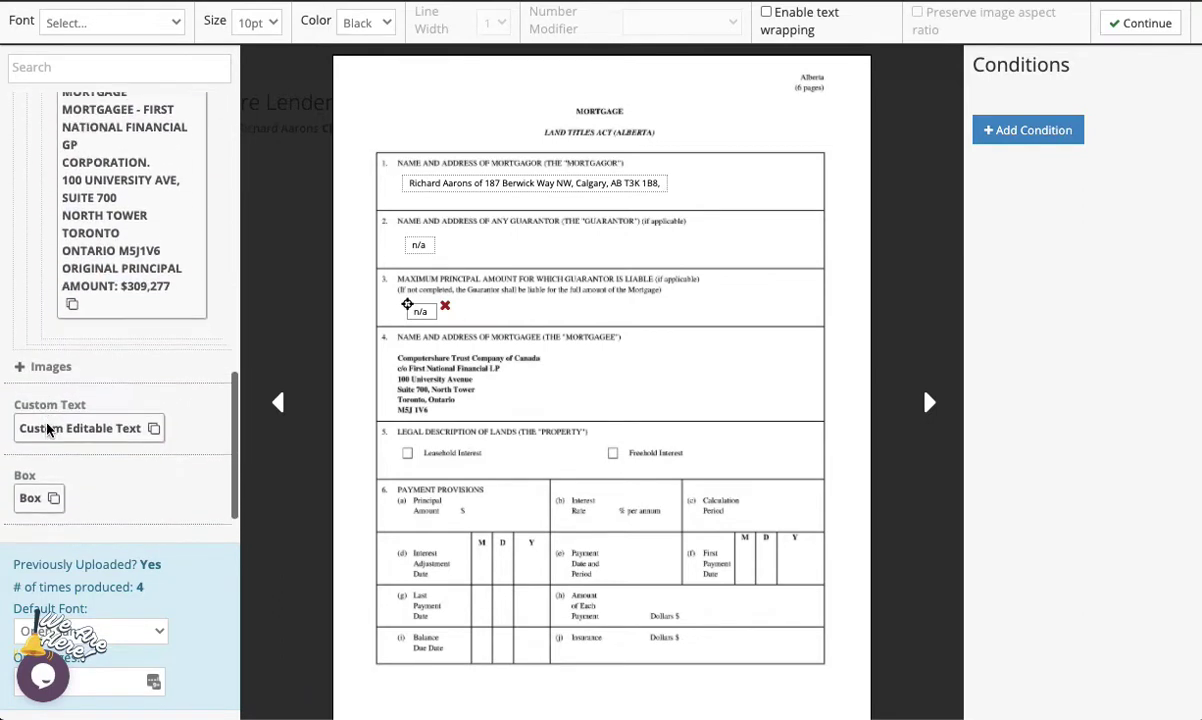
left_click(19, 345)
scroll(70, 485, "down", 6)
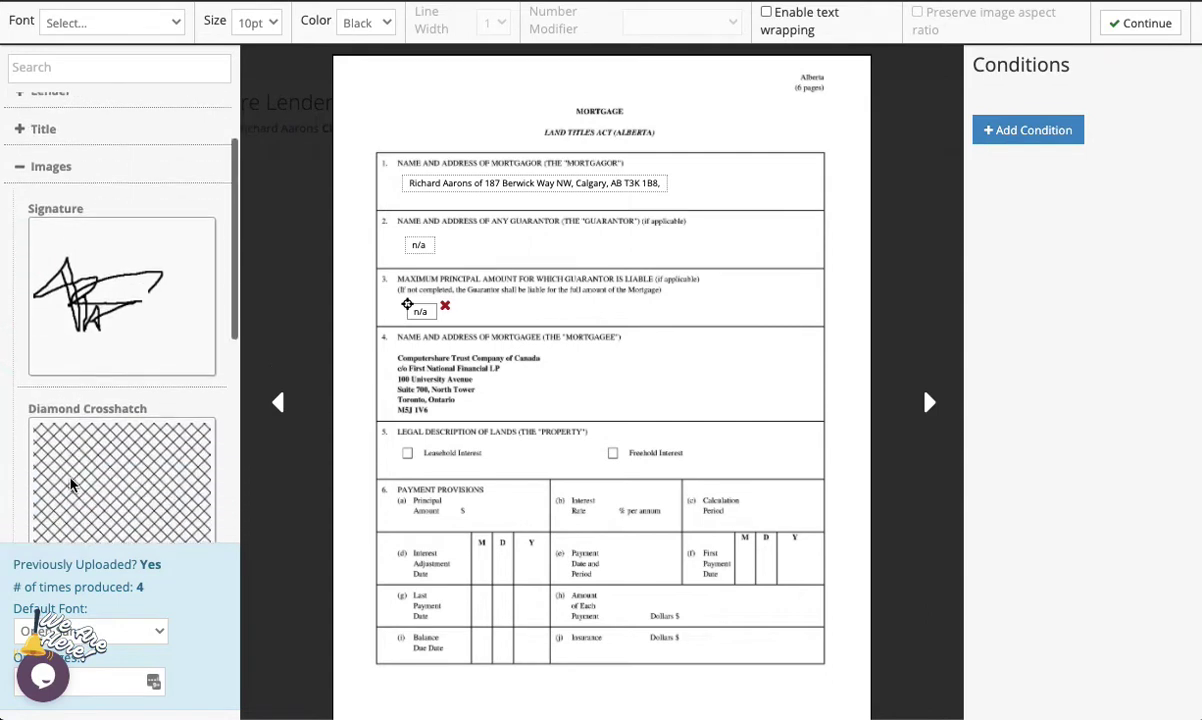
scroll(72, 486, "down", 2)
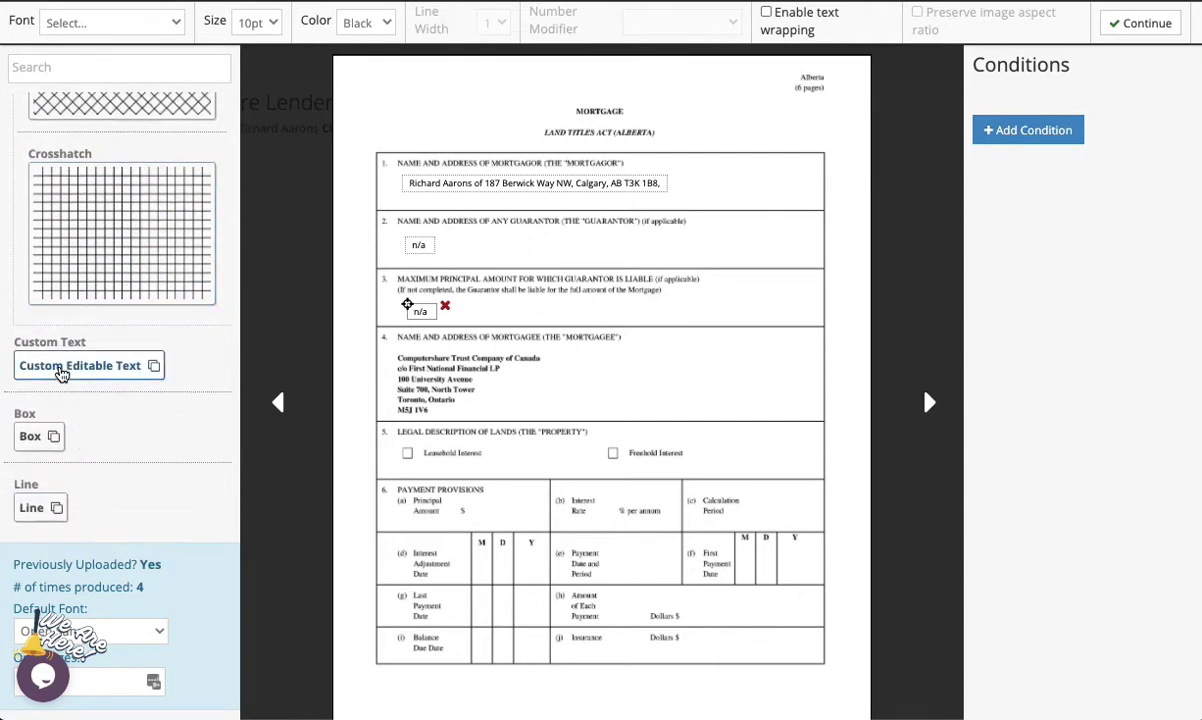
Search the data fields for buyer and place the buyer's Long Tenancy field in the mortgagor section.
left_click_drag(60, 372, 618, 366)
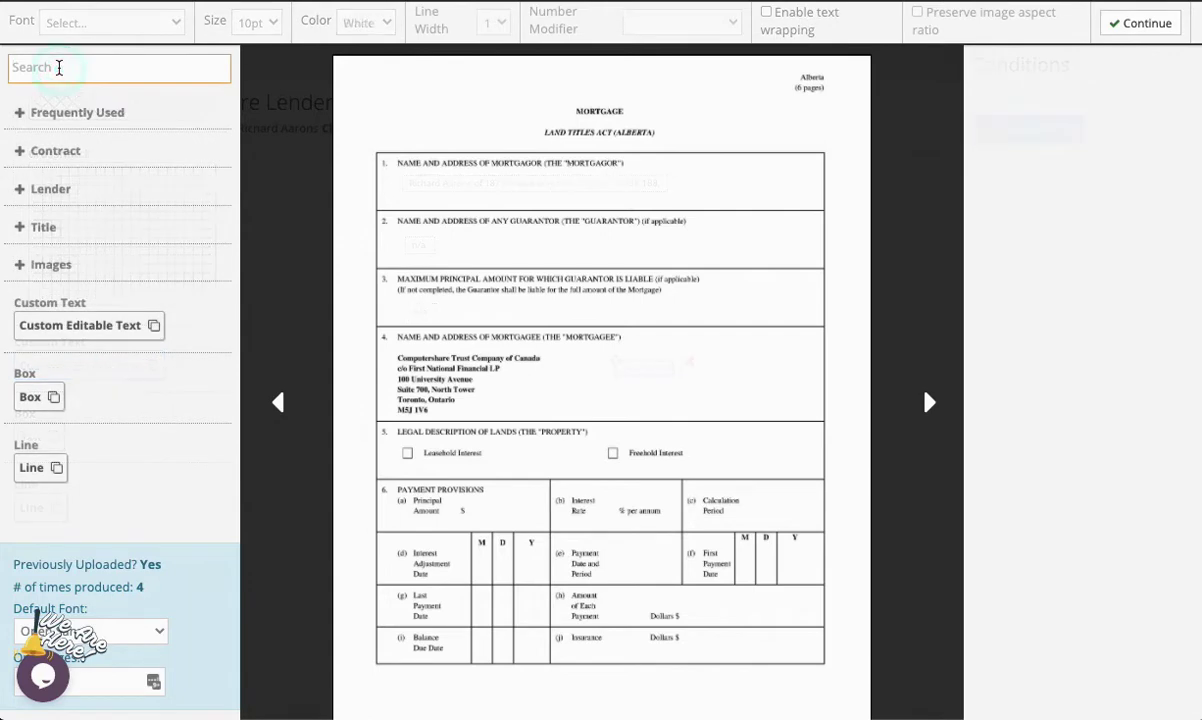
type("bu")
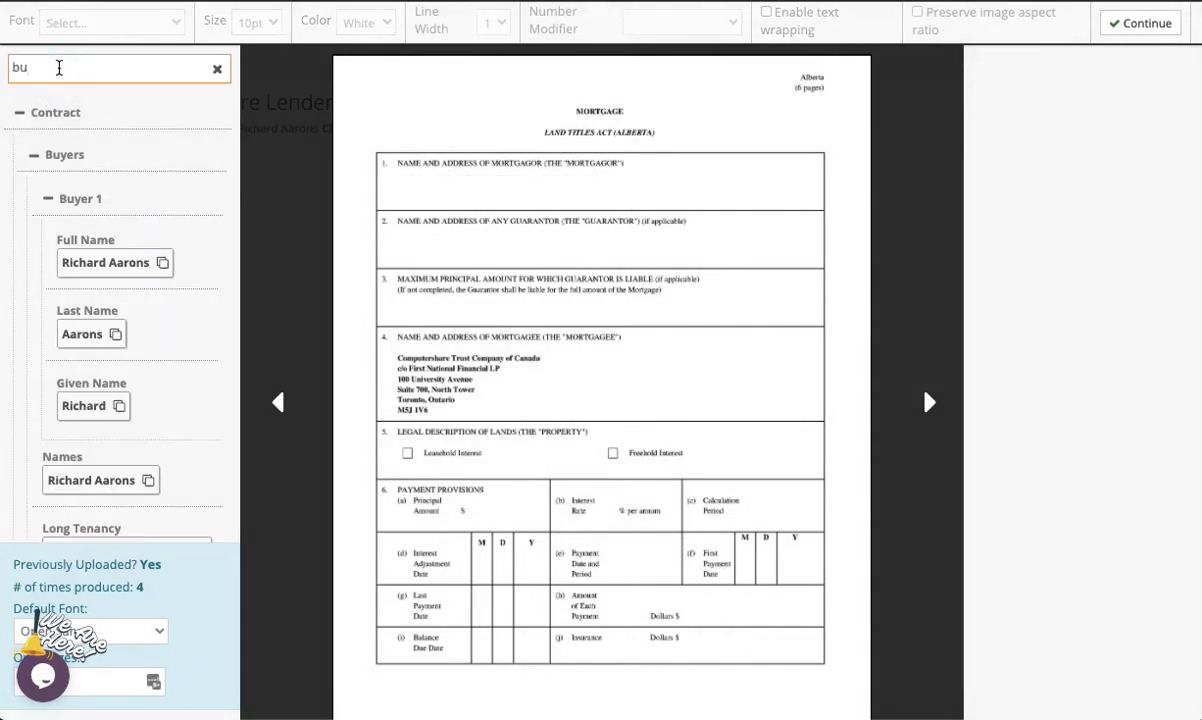
type("yer")
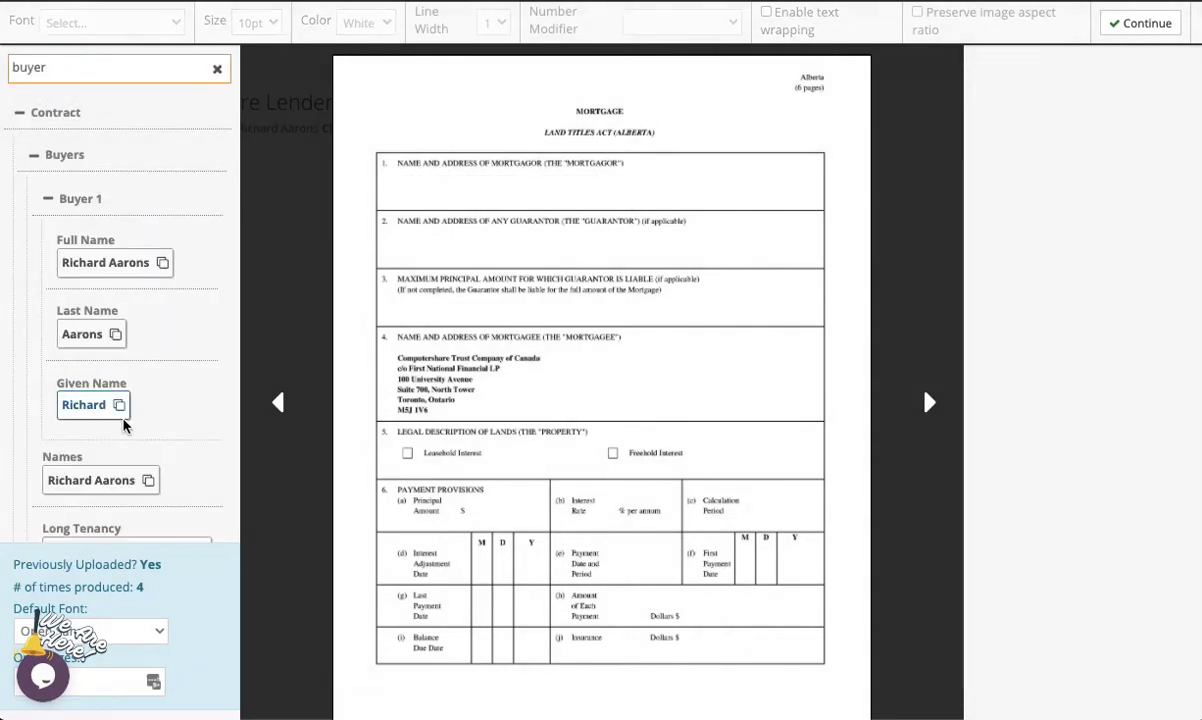
scroll(121, 420, "down", 3)
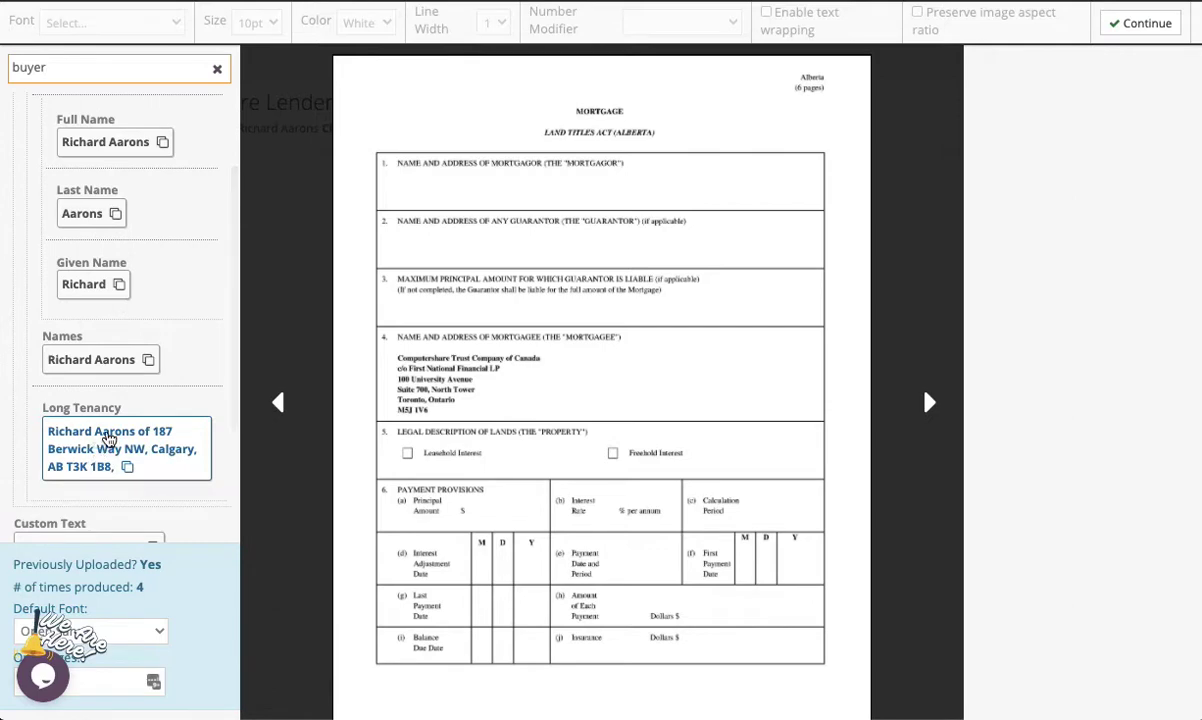
left_click_drag(110, 440, 406, 179)
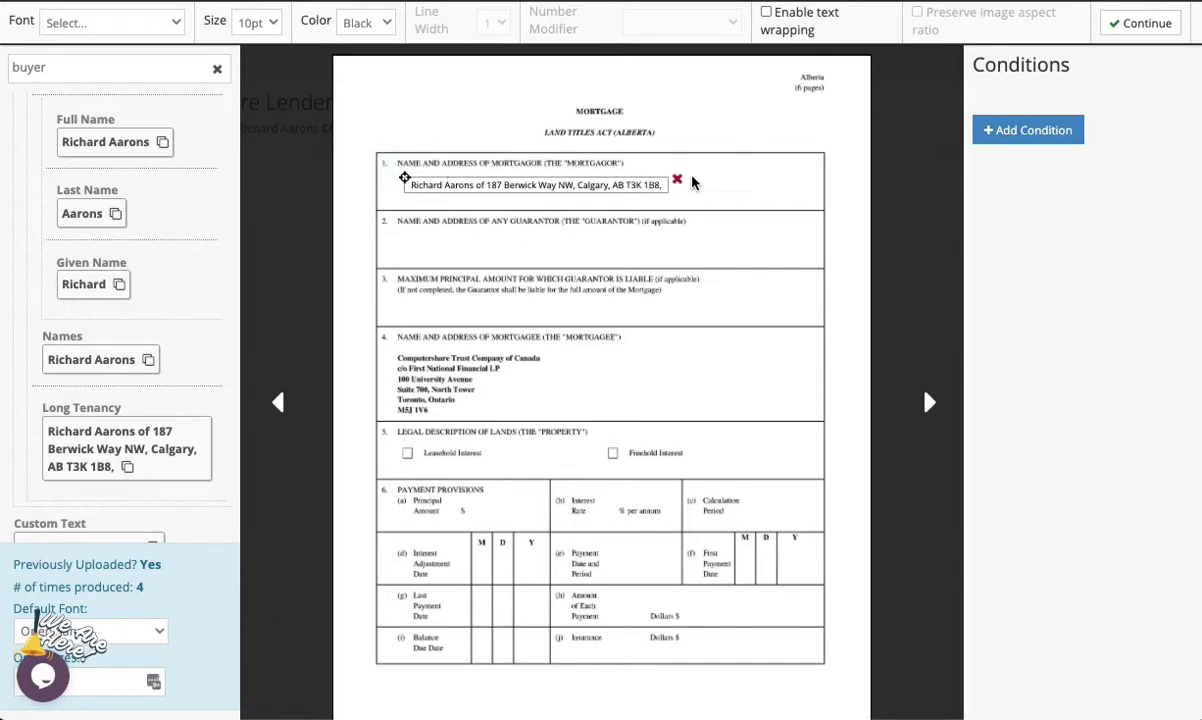
Try text wrapping on the mortgagor field with a narrower and a wider box, and turn wrapping back off.
left_click(767, 13)
left_click_drag(666, 192, 592, 210)
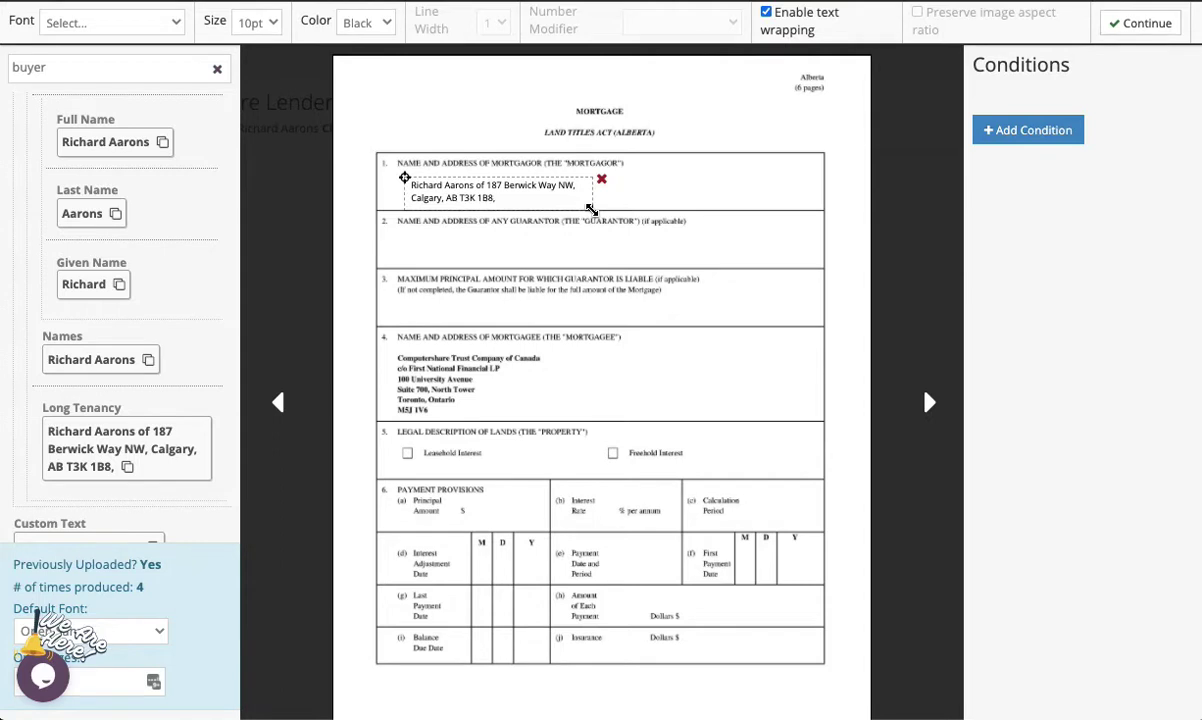
left_click_drag(592, 210, 692, 197)
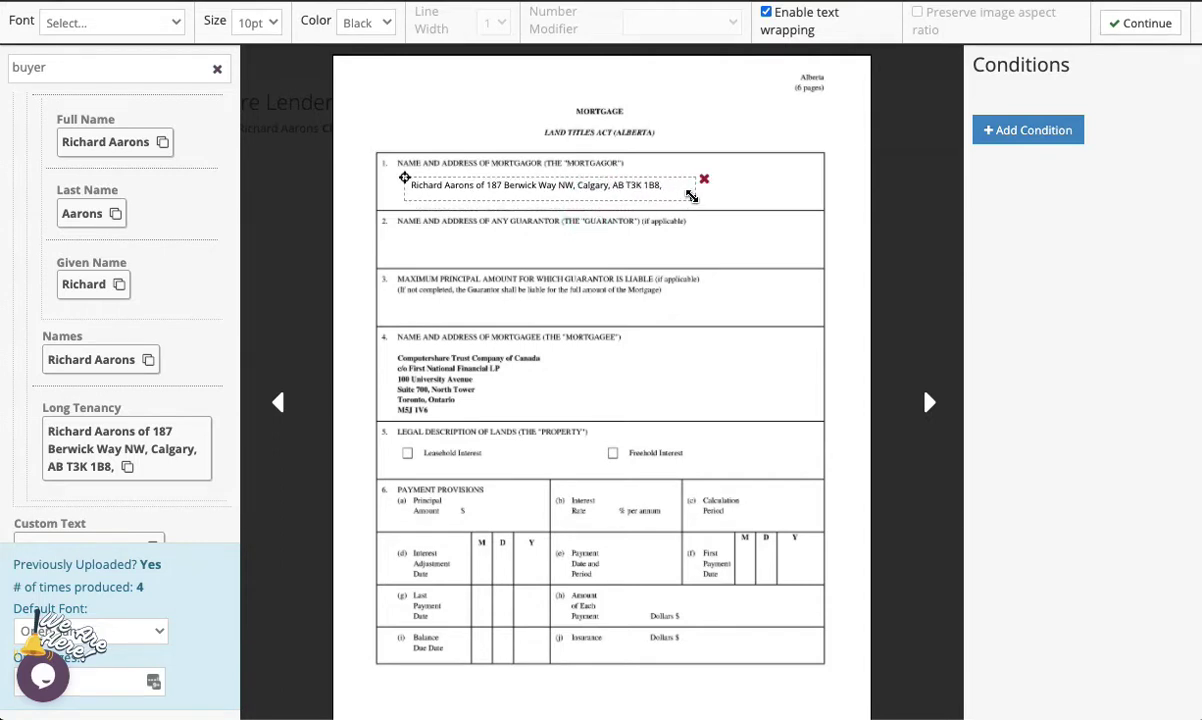
left_click(766, 13)
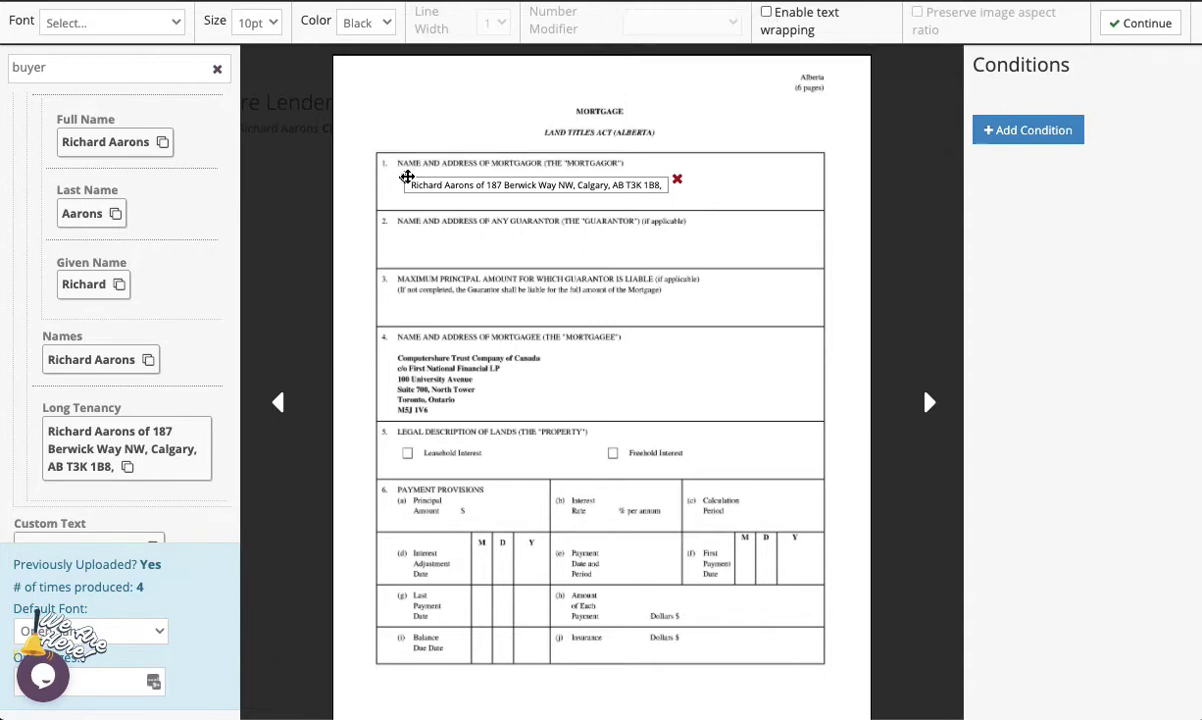
Remove the shifted Long Tenancy field from the mortgagor section and place it there again.
left_click_drag(407, 177, 396, 173)
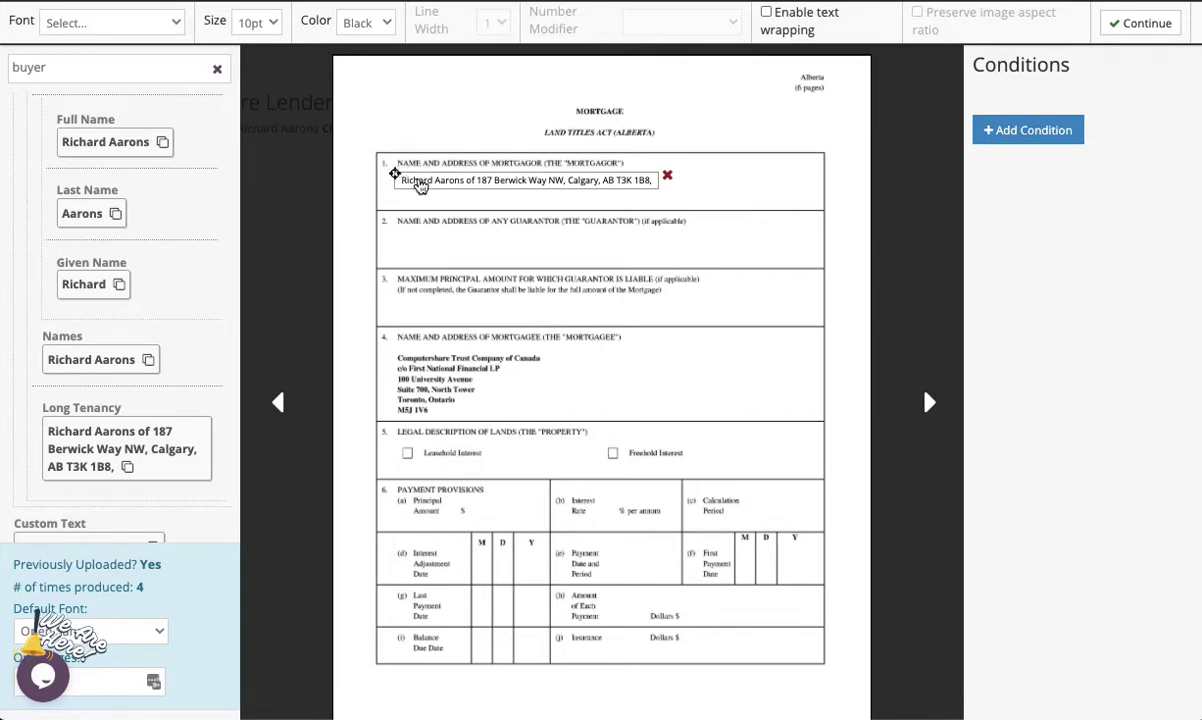
left_click(667, 177)
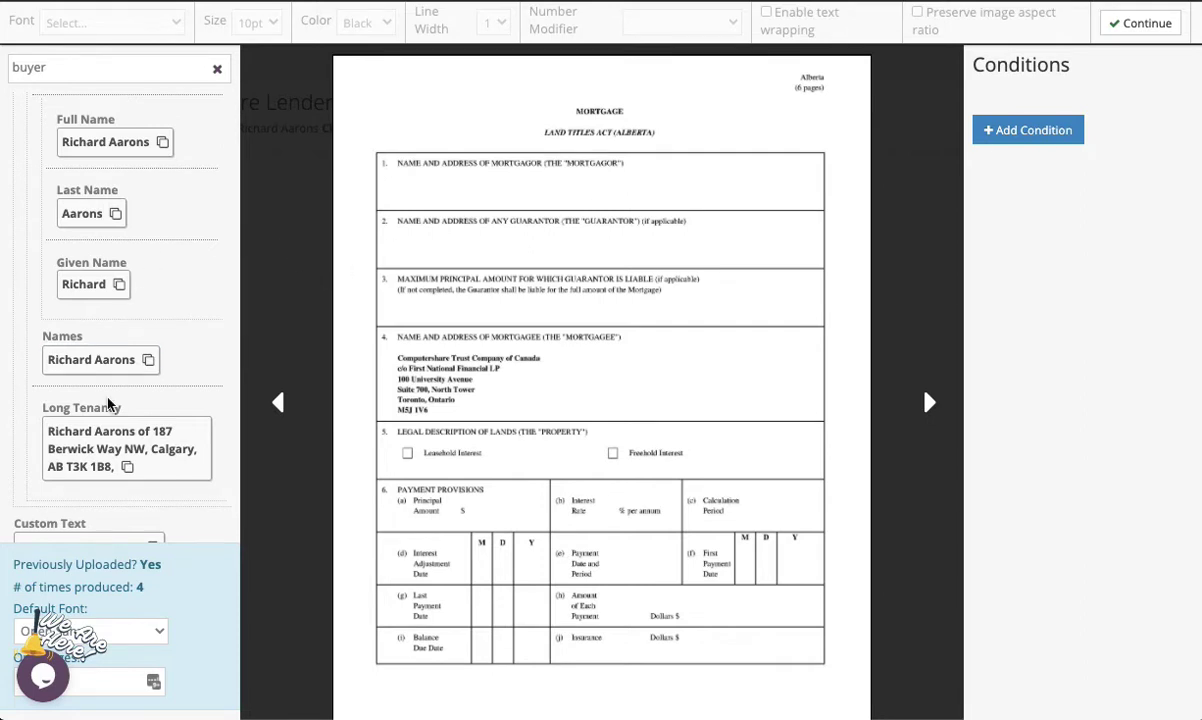
left_click_drag(94, 448, 397, 180)
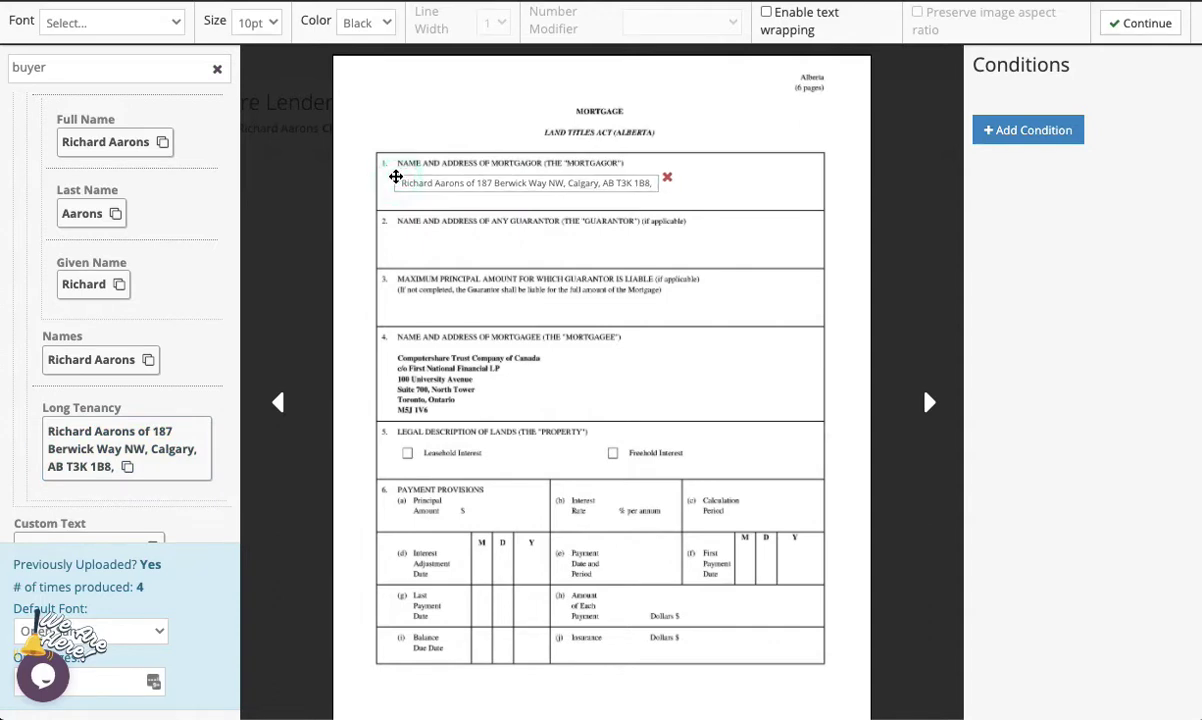
Try the Arial font and the 14pt size on the mortgagor field, restoring the default font and 10pt.
left_click(126, 24)
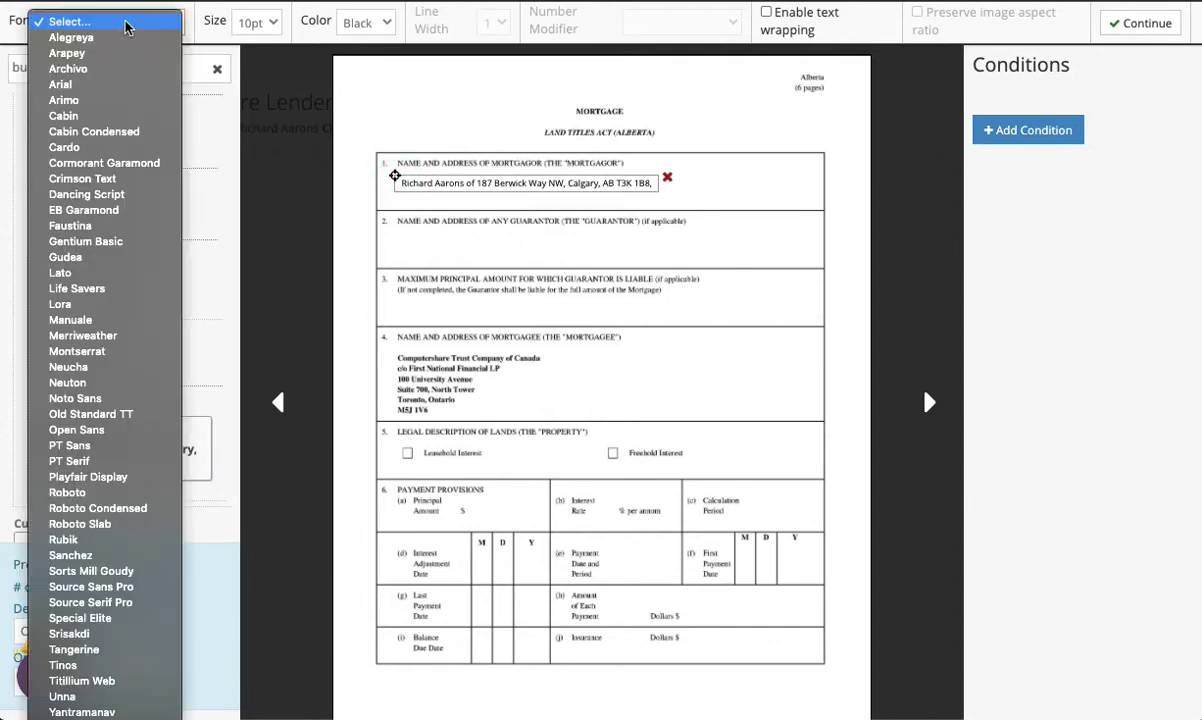
left_click(120, 87)
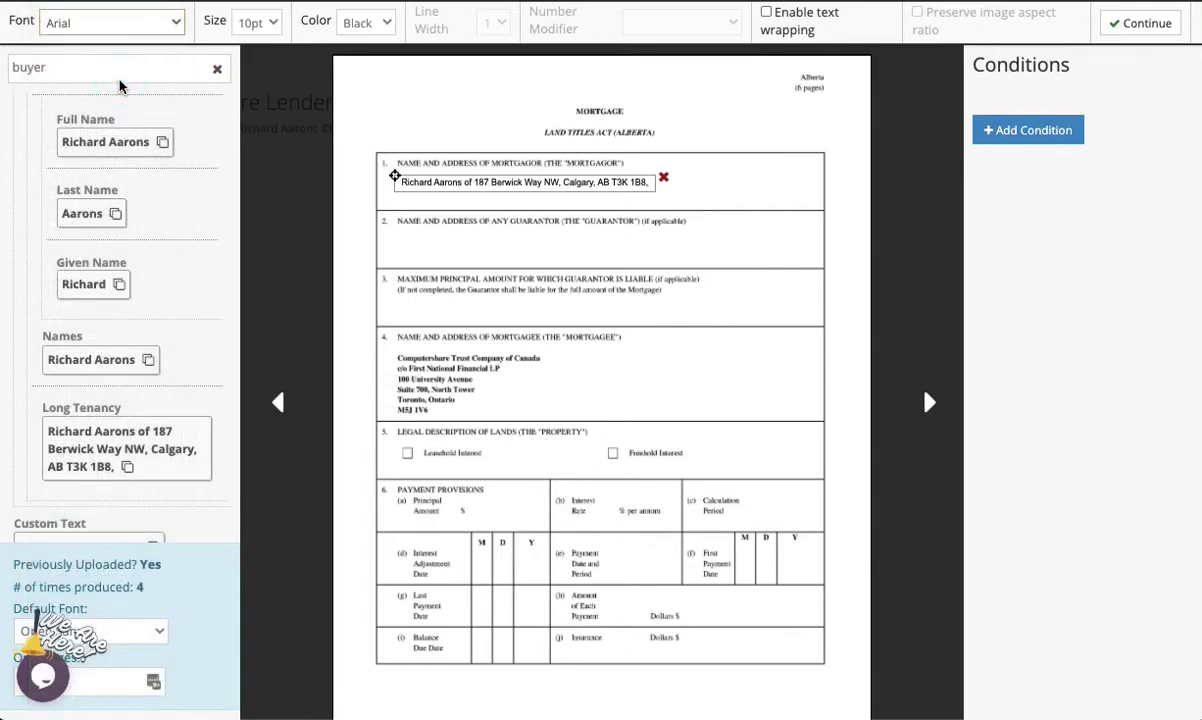
left_click(113, 23)
left_click(70, 6)
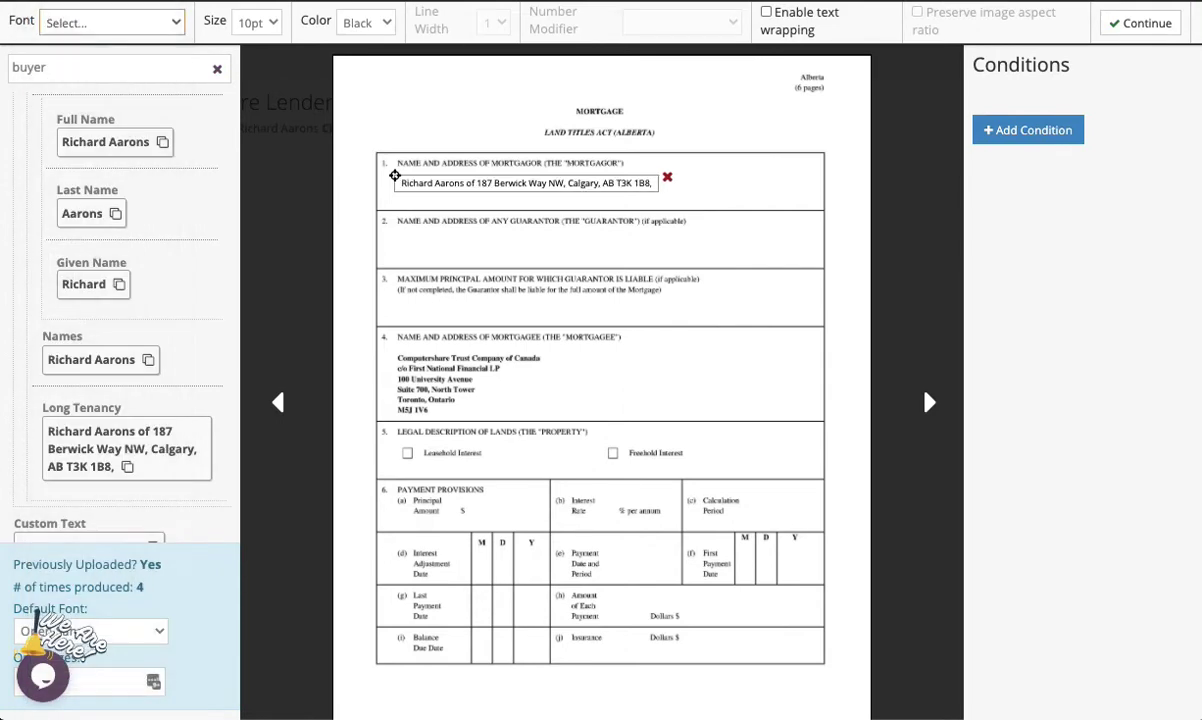
left_click(265, 22)
left_click(252, 50)
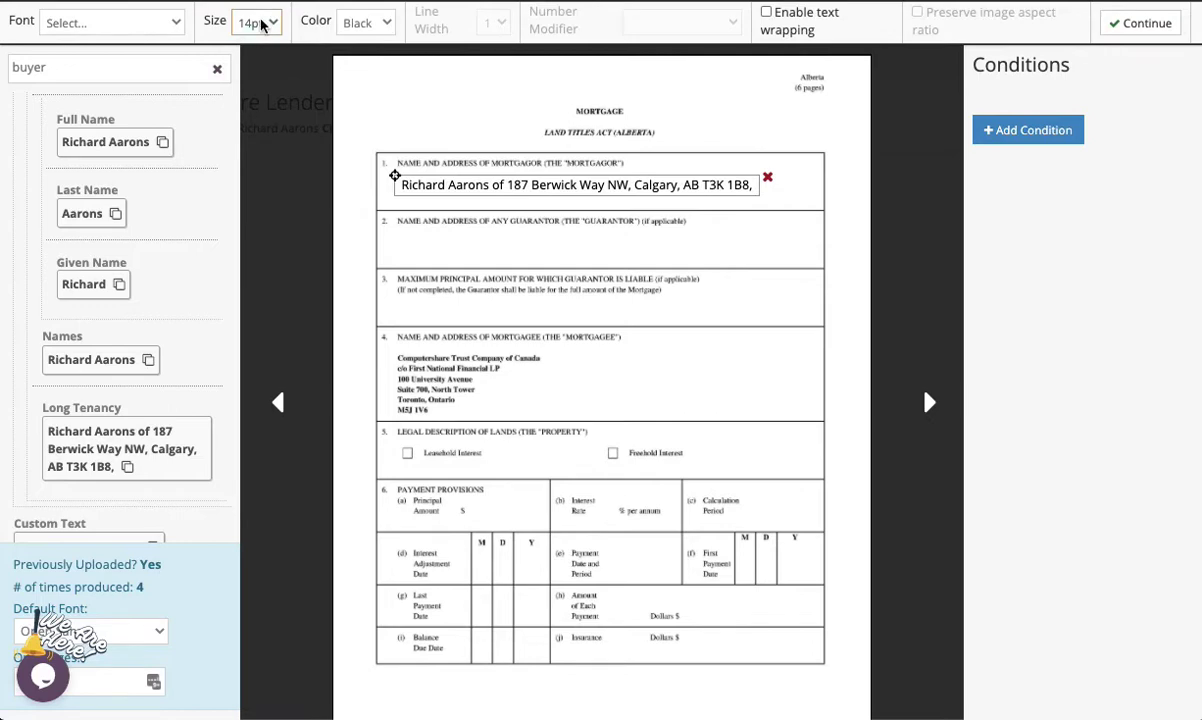
left_click(260, 21)
left_click(258, 3)
Try a different text colour on the mortgagor field and restore it to black.
left_click(365, 22)
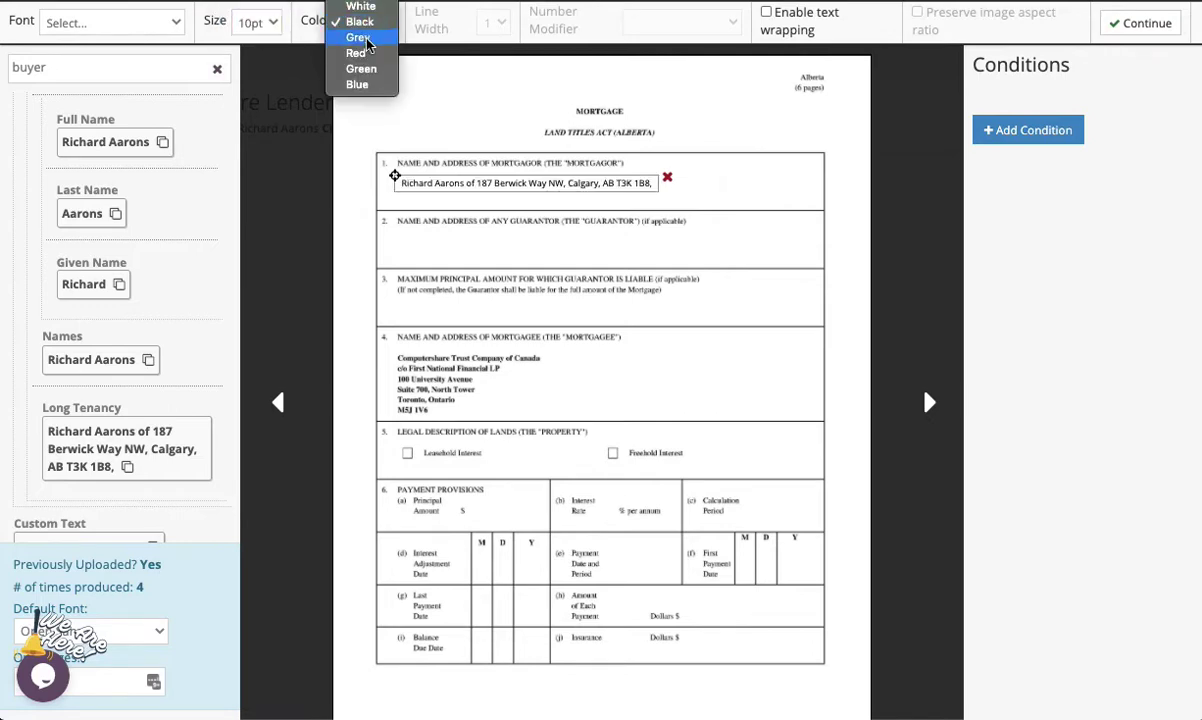
left_click(368, 51)
left_click(365, 22)
left_click(360, 8)
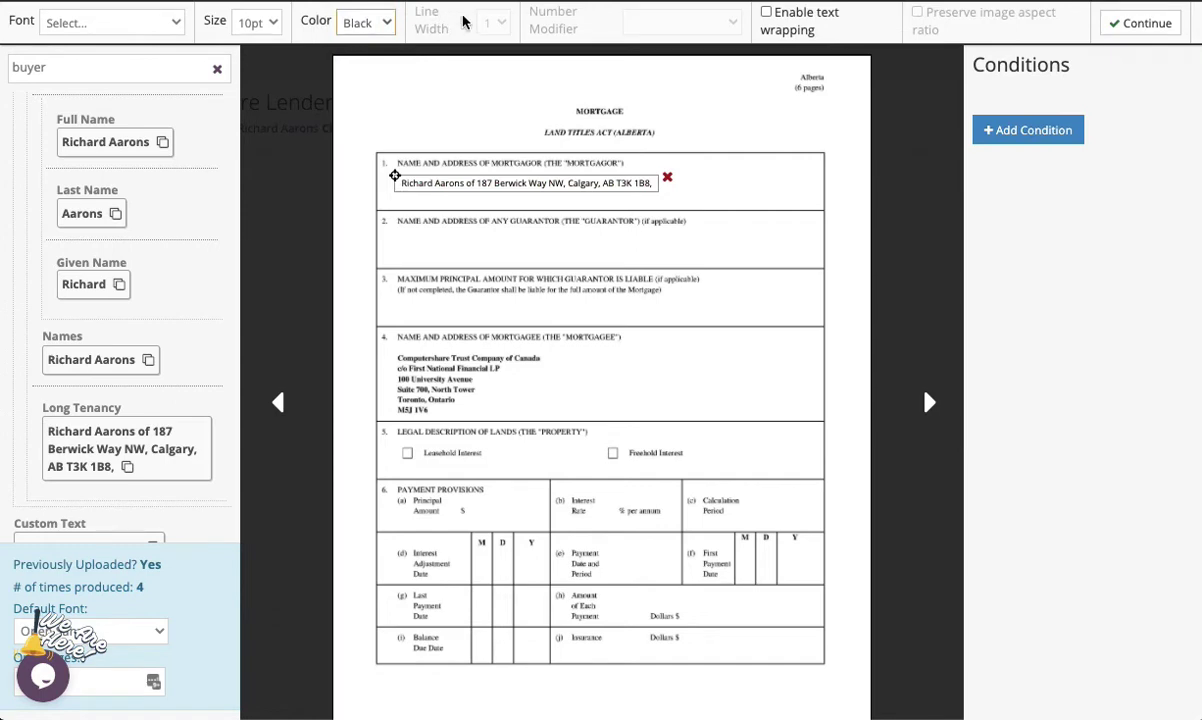
Search the data fields for mor and place the Mortgage Amount field at Principal Amount in section 6(a).
double_click(70, 66)
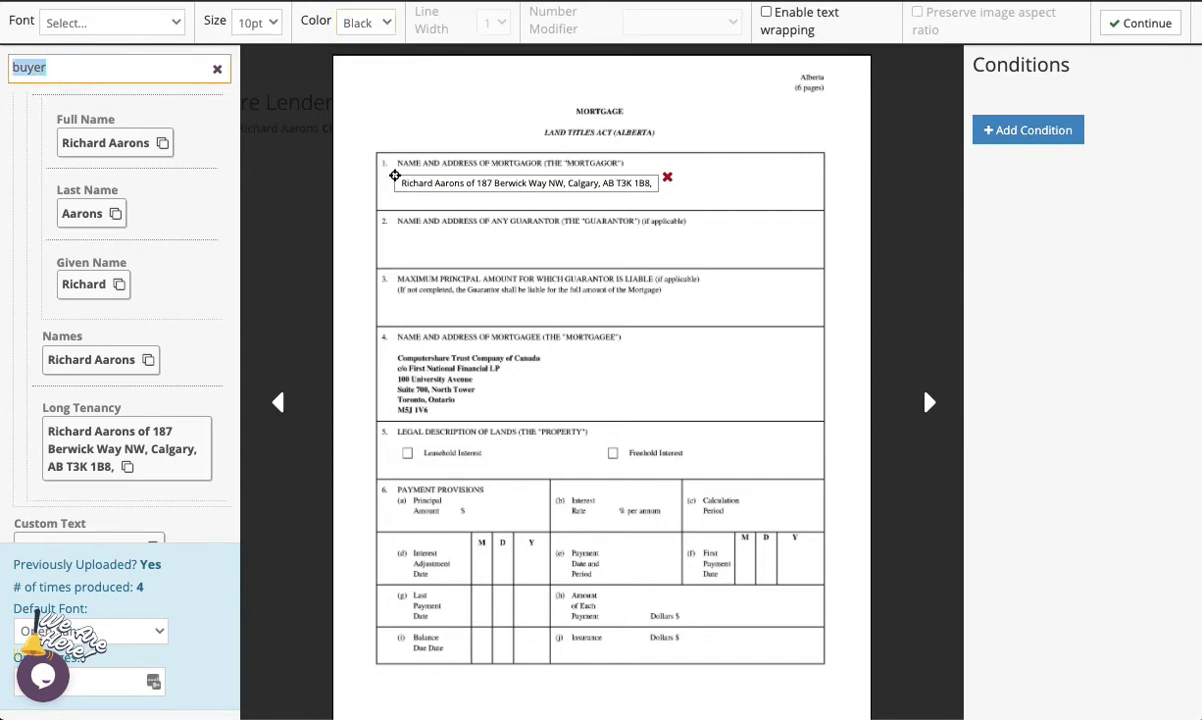
type("mor")
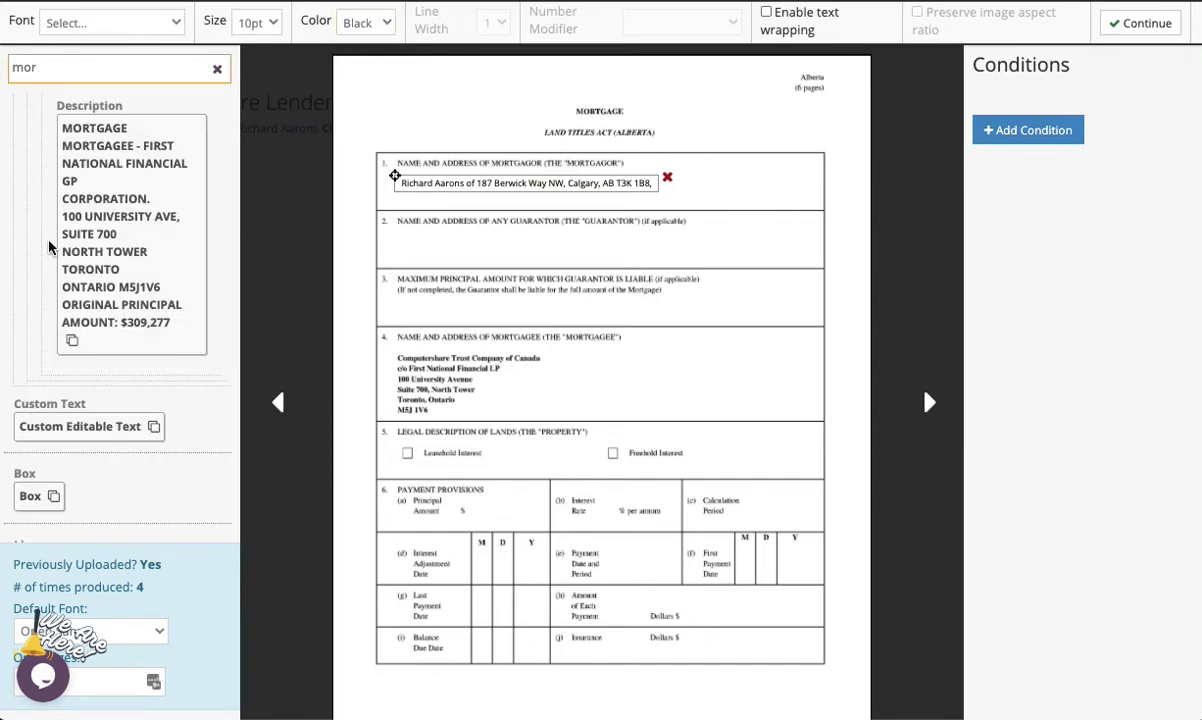
scroll(48, 246, "up", 5)
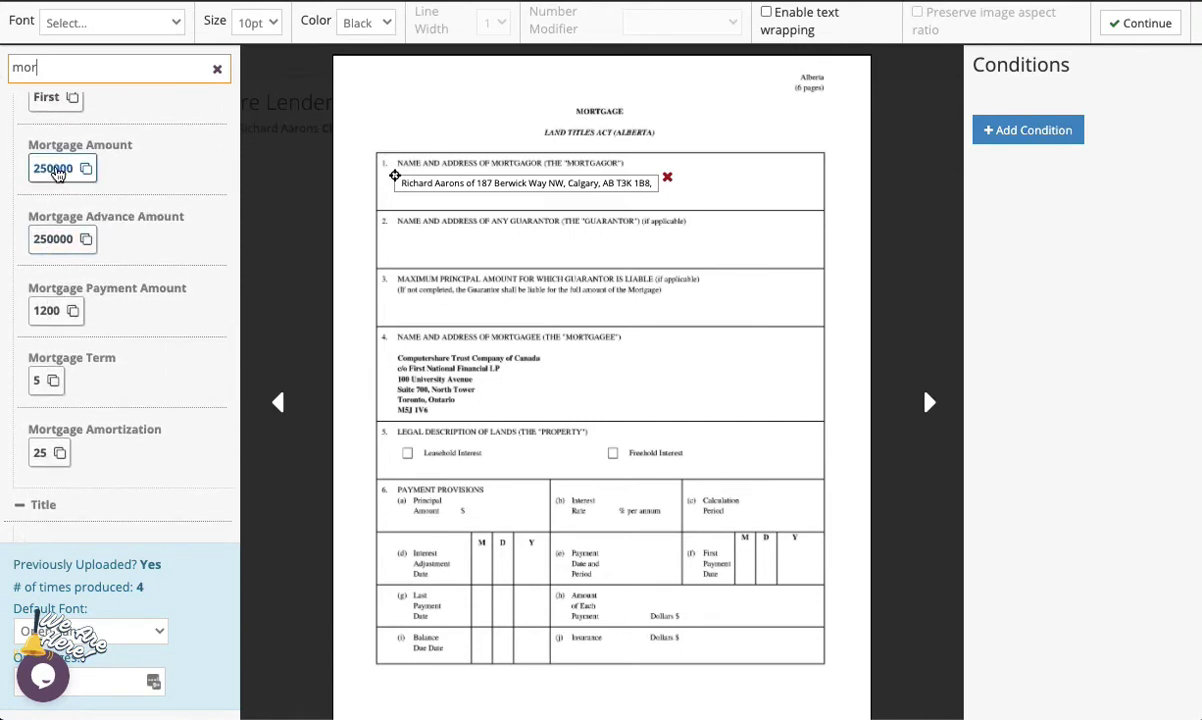
left_click_drag(58, 172, 473, 508)
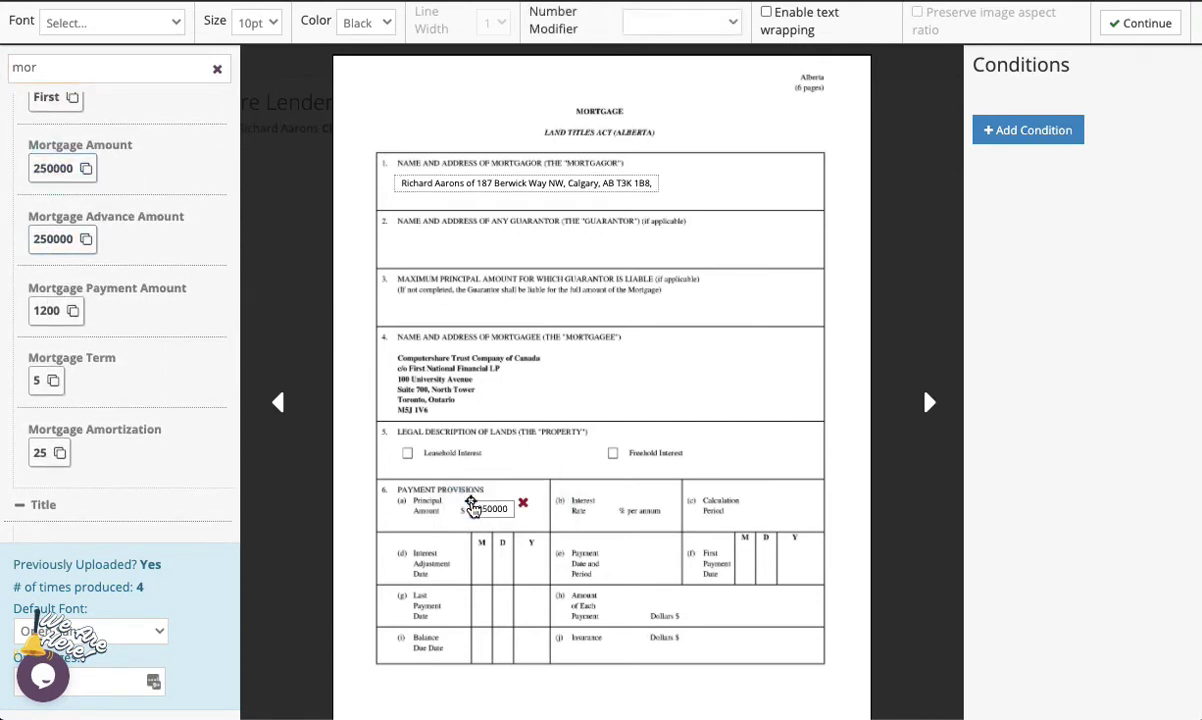
Try the $ number modifier on the principal amount, align the field beside its label, and change the modifier again.
left_click(650, 27)
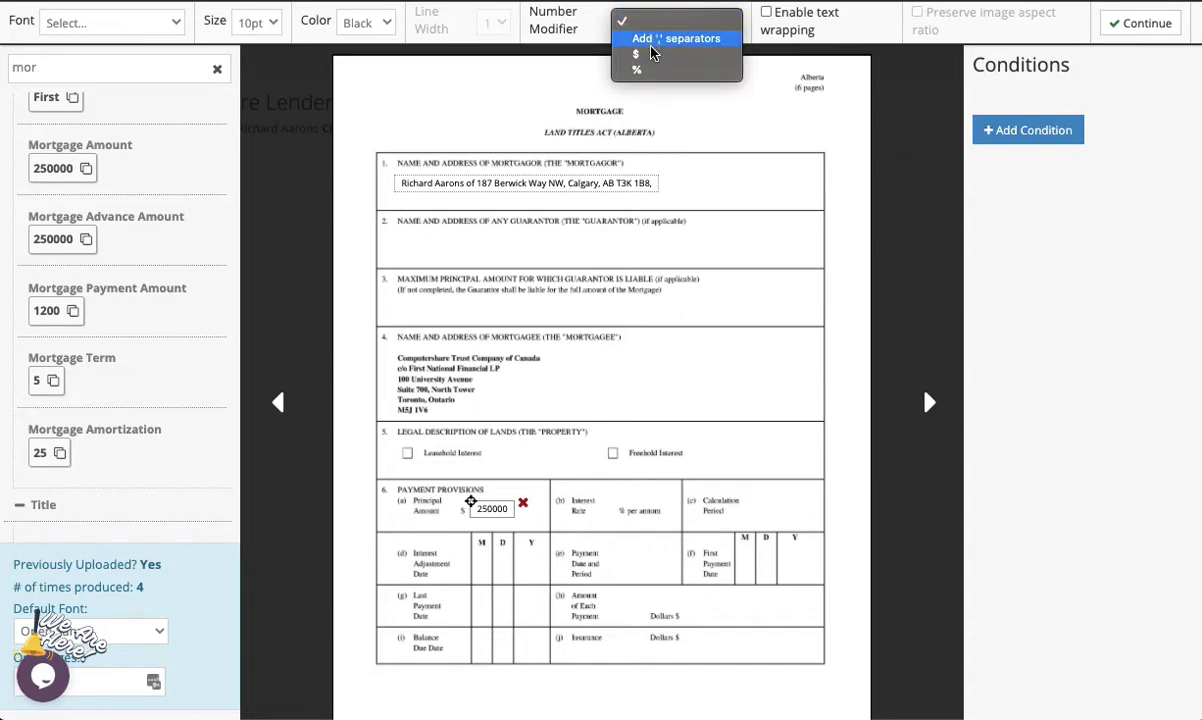
left_click(644, 54)
left_click_drag(468, 500, 461, 500)
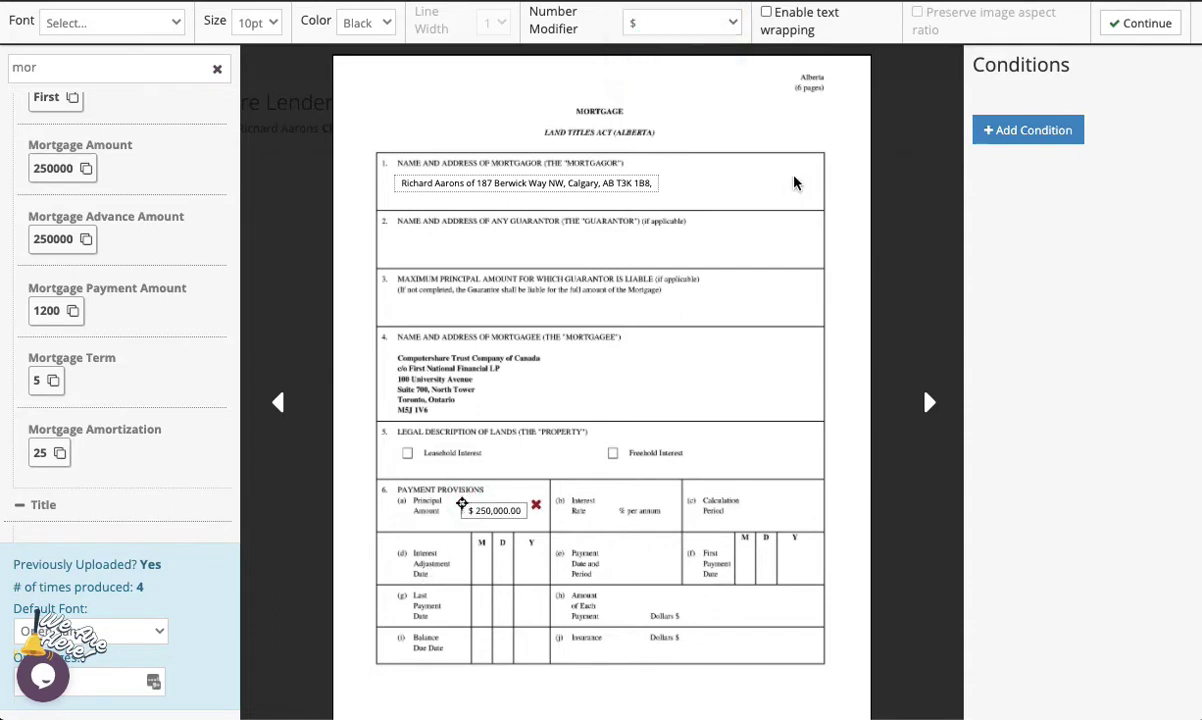
left_click(686, 24)
left_click(686, 14)
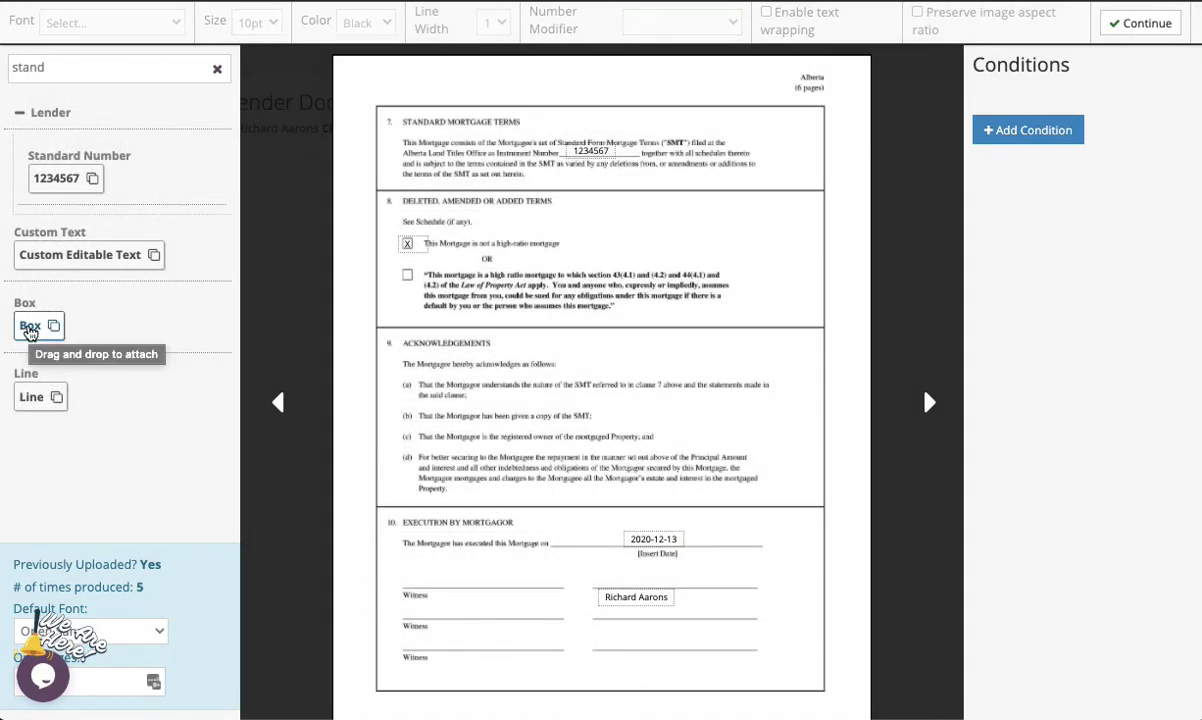
Try covering the high-ratio mortgage clause in section 8 with a resized white box, and remove the box.
left_click_drag(30, 333, 775, 319)
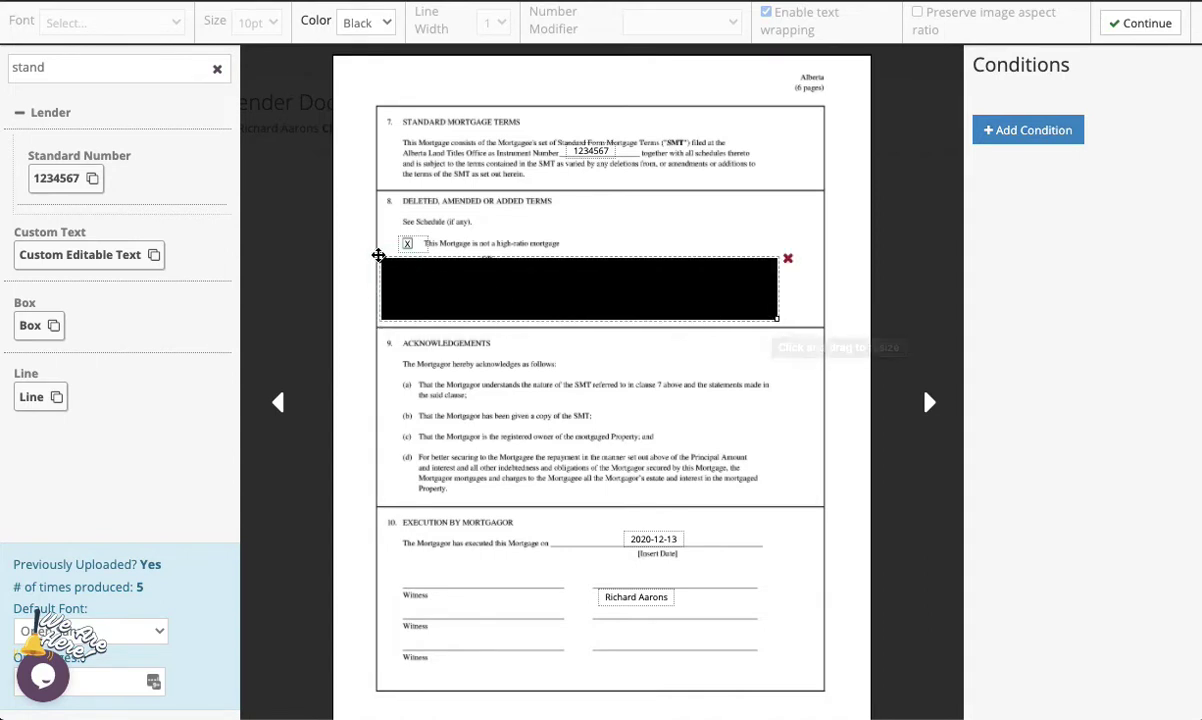
left_click_drag(378, 258, 391, 251)
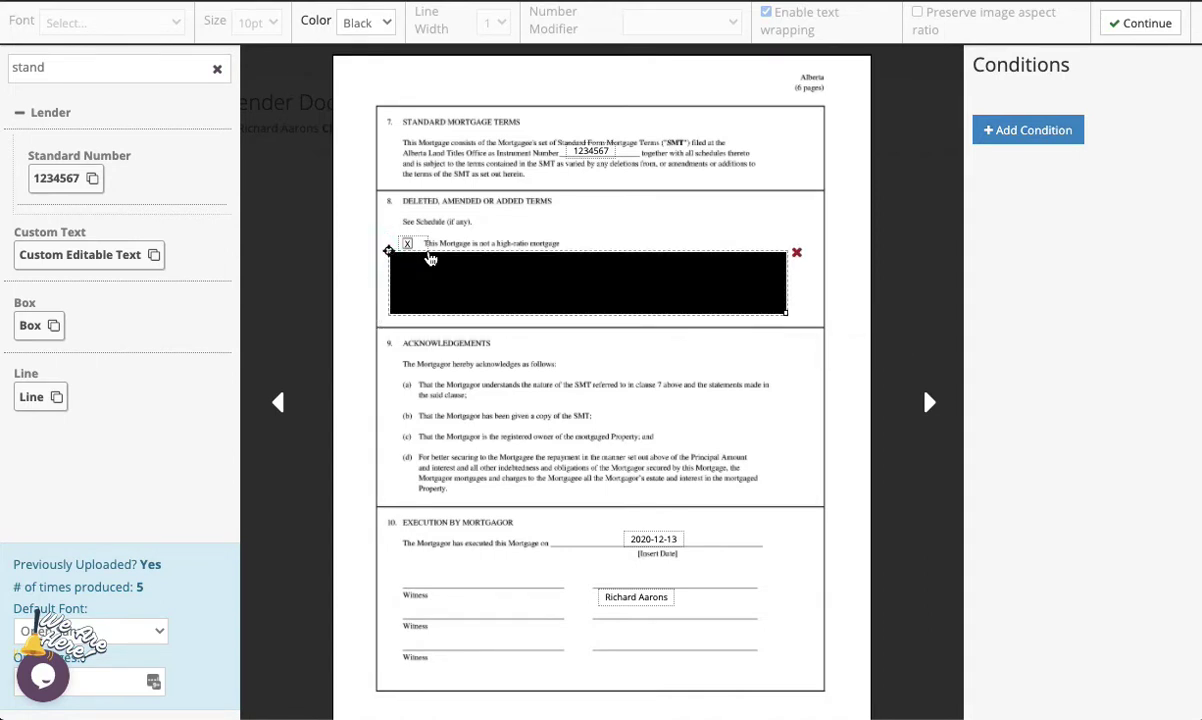
left_click_drag(789, 314, 807, 320)
left_click(382, 22)
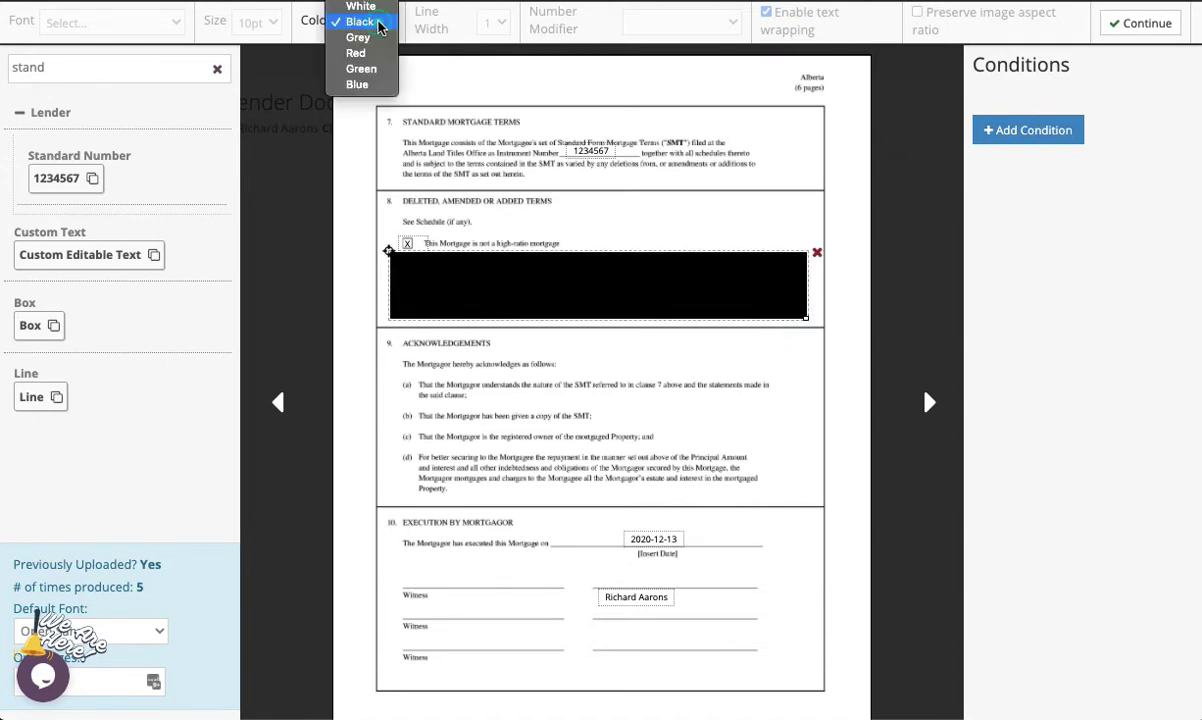
left_click(377, 12)
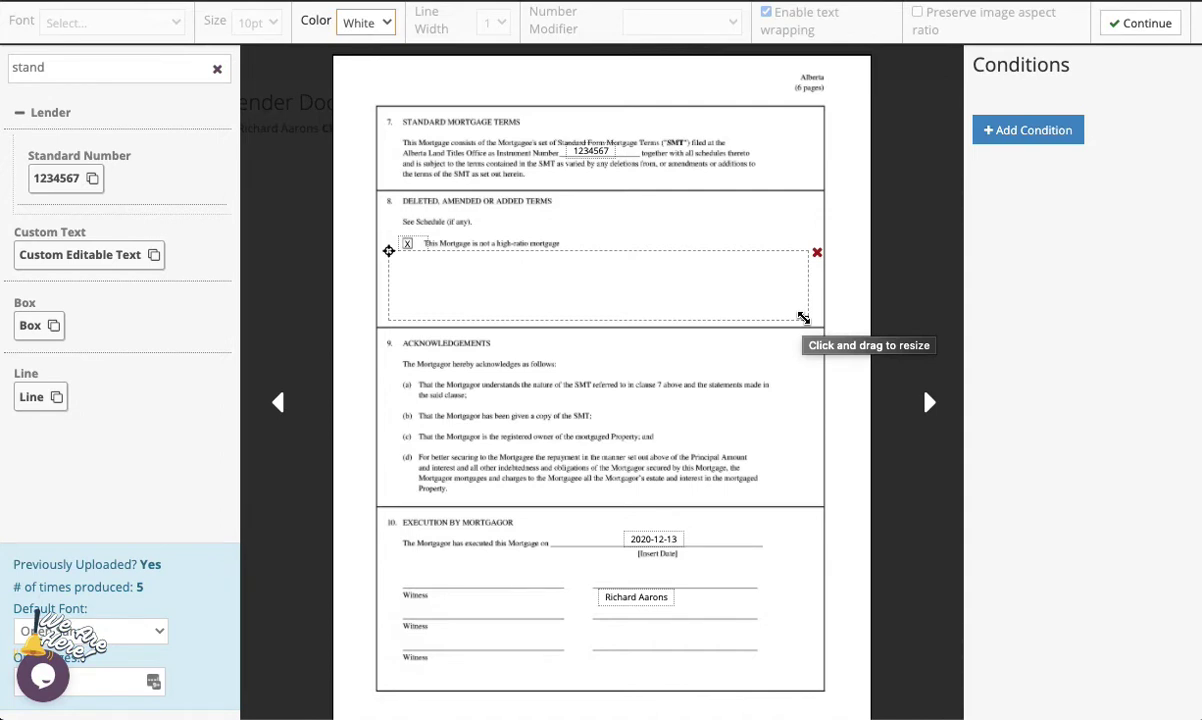
left_click(816, 250)
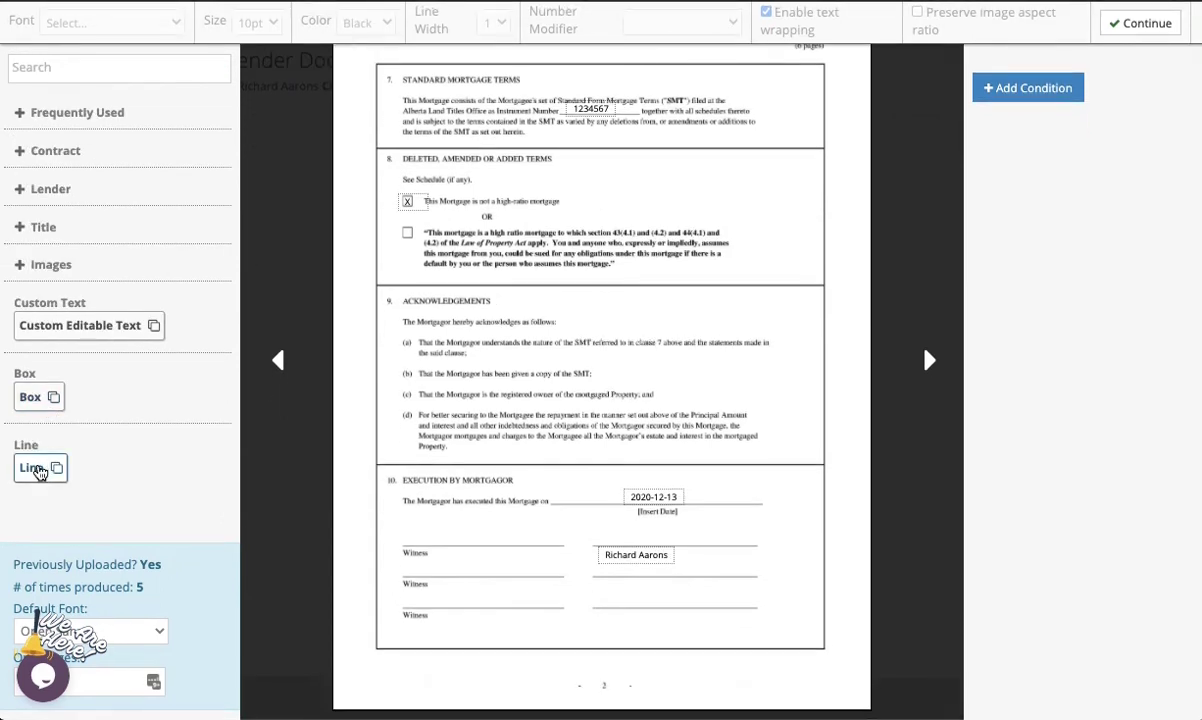
Try striking out the first lines of the high-ratio mortgage clause in section 8, and remove the strike-out lines.
left_click_drag(44, 467, 727, 260)
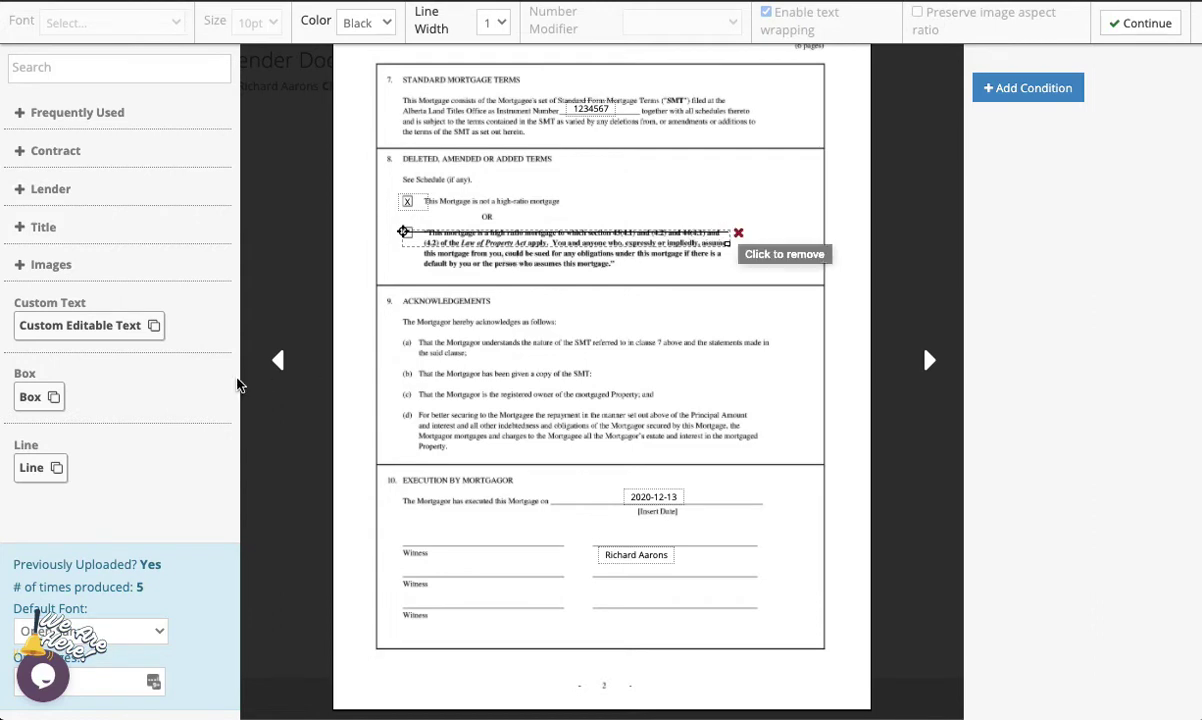
left_click_drag(31, 468, 728, 254)
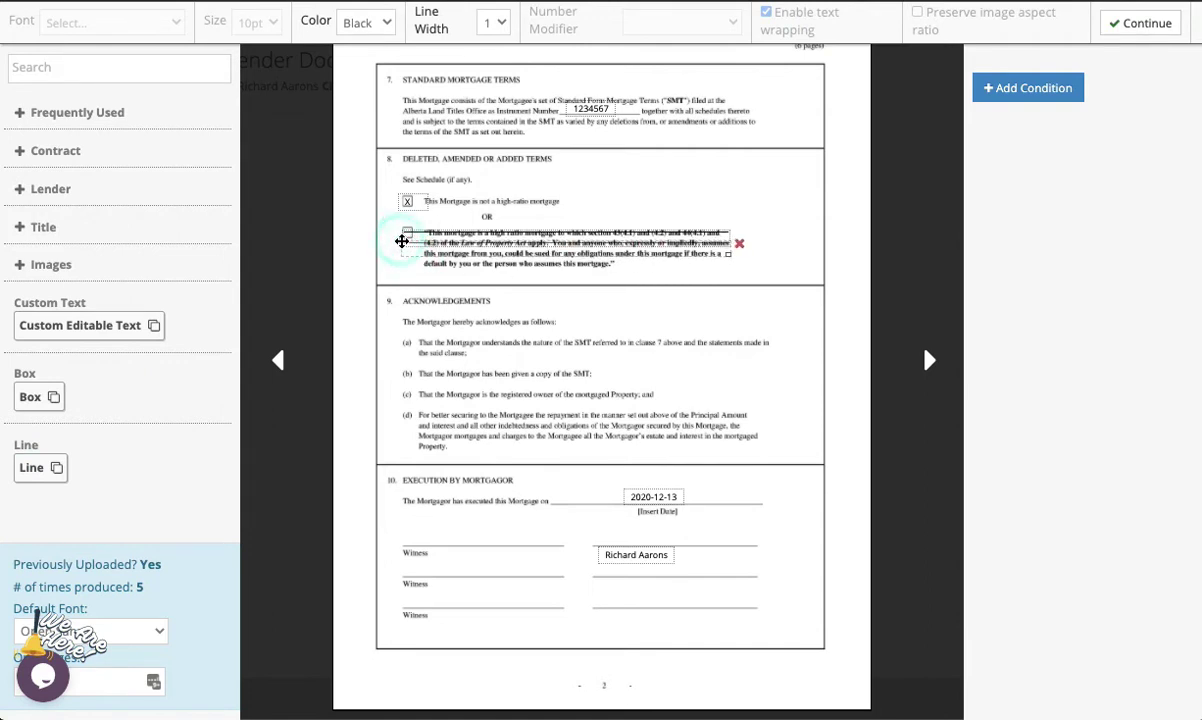
left_click_drag(395, 266, 397, 255)
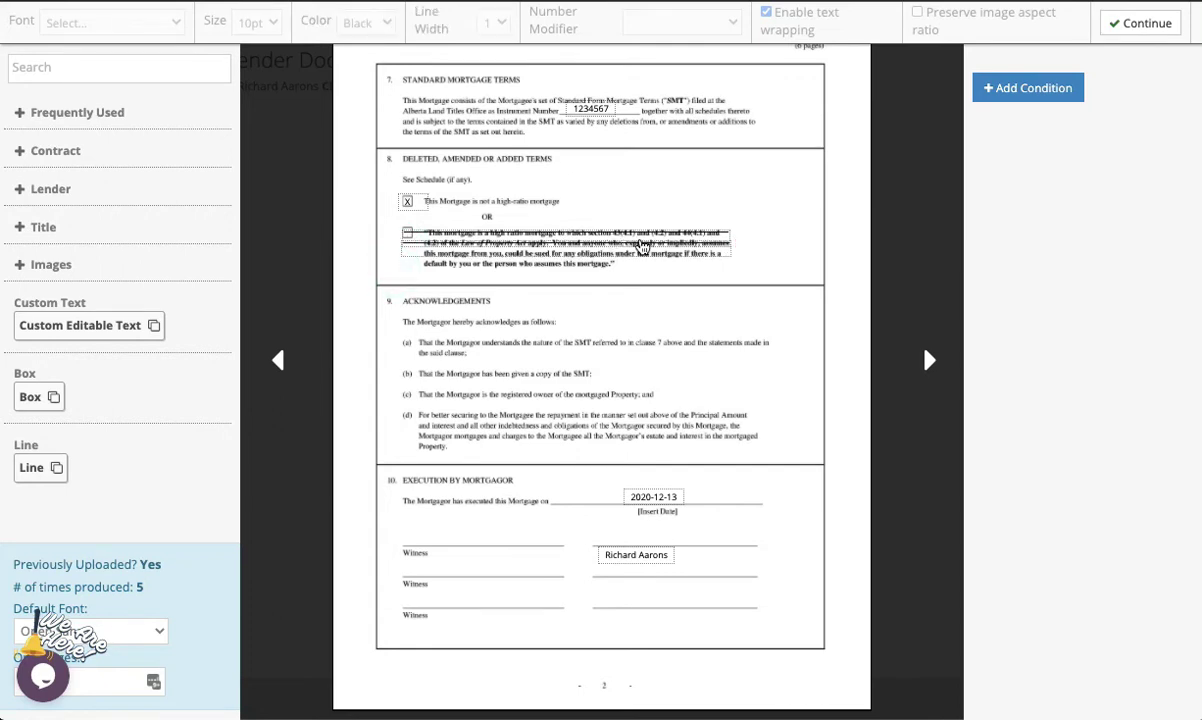
left_click(640, 240)
left_click(738, 232)
left_click(741, 248)
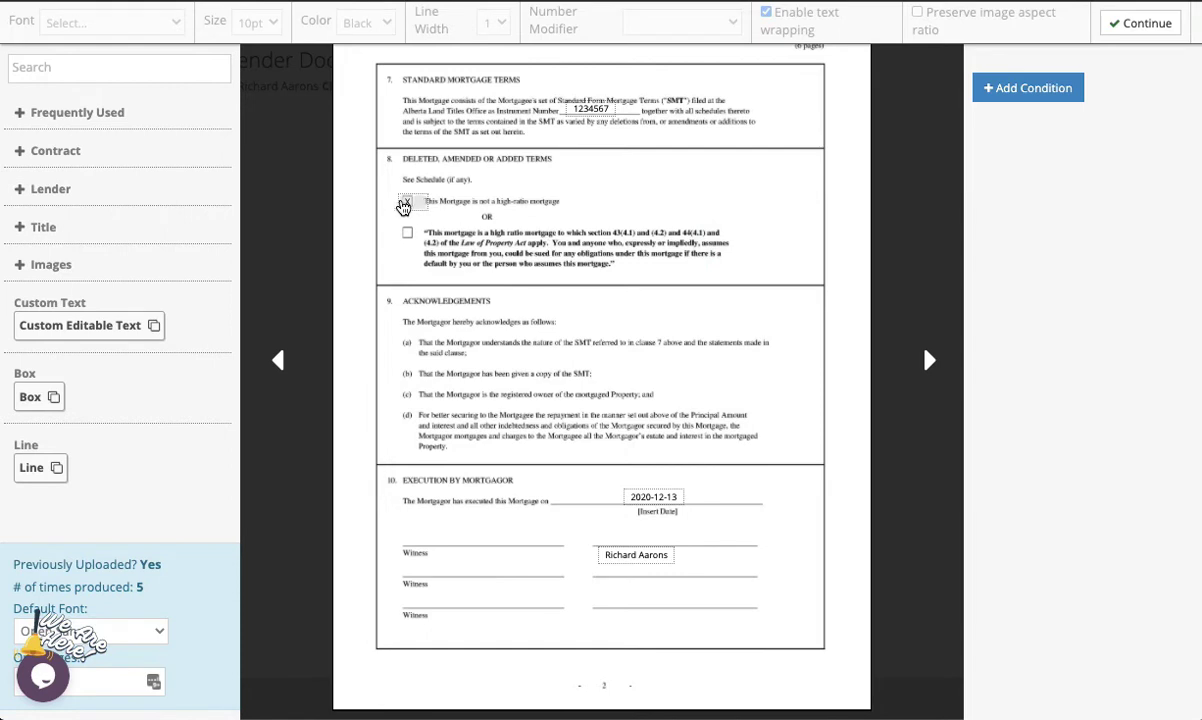
Add the condition High Ratio? = No to the check mark beside "This Mortgage is not a high-ratio mortgage" in section 8.
left_click(405, 201)
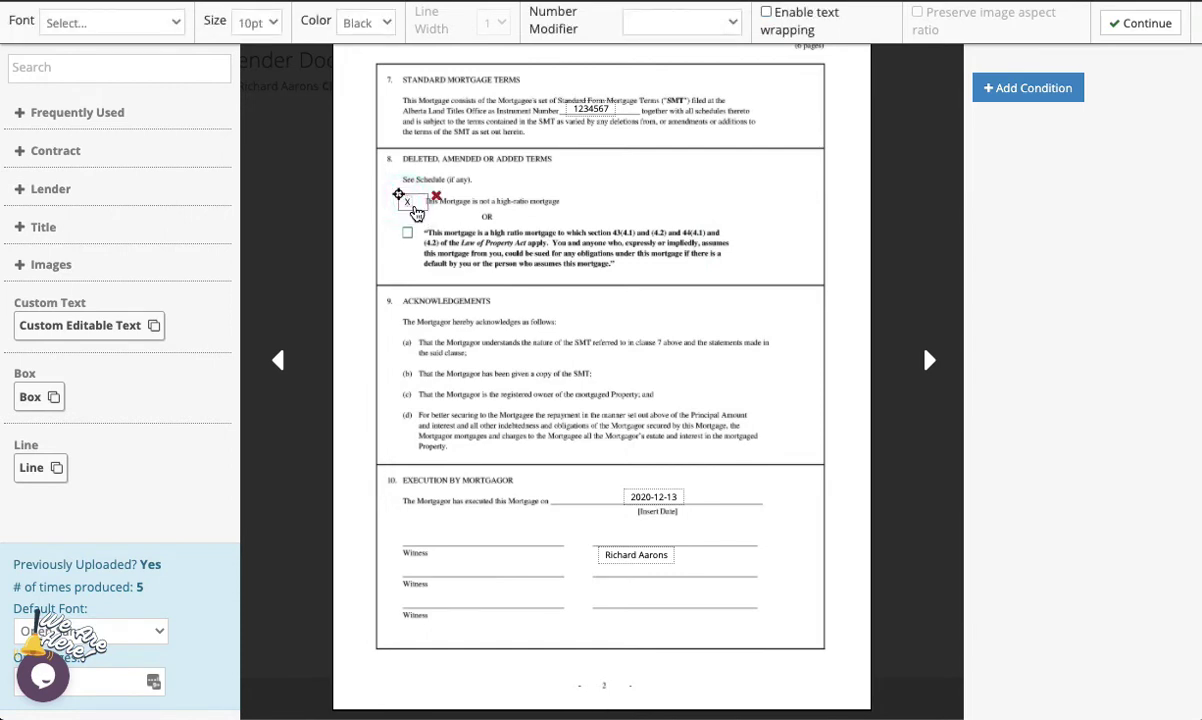
left_click(1057, 91)
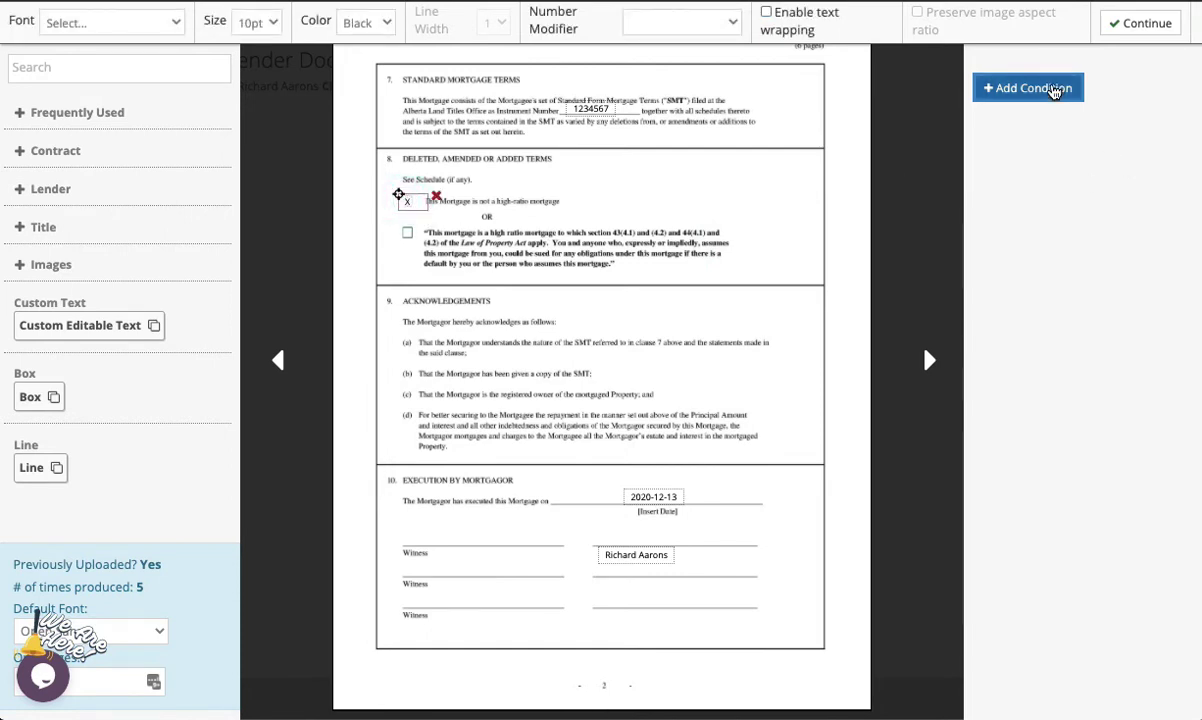
left_click(1053, 82)
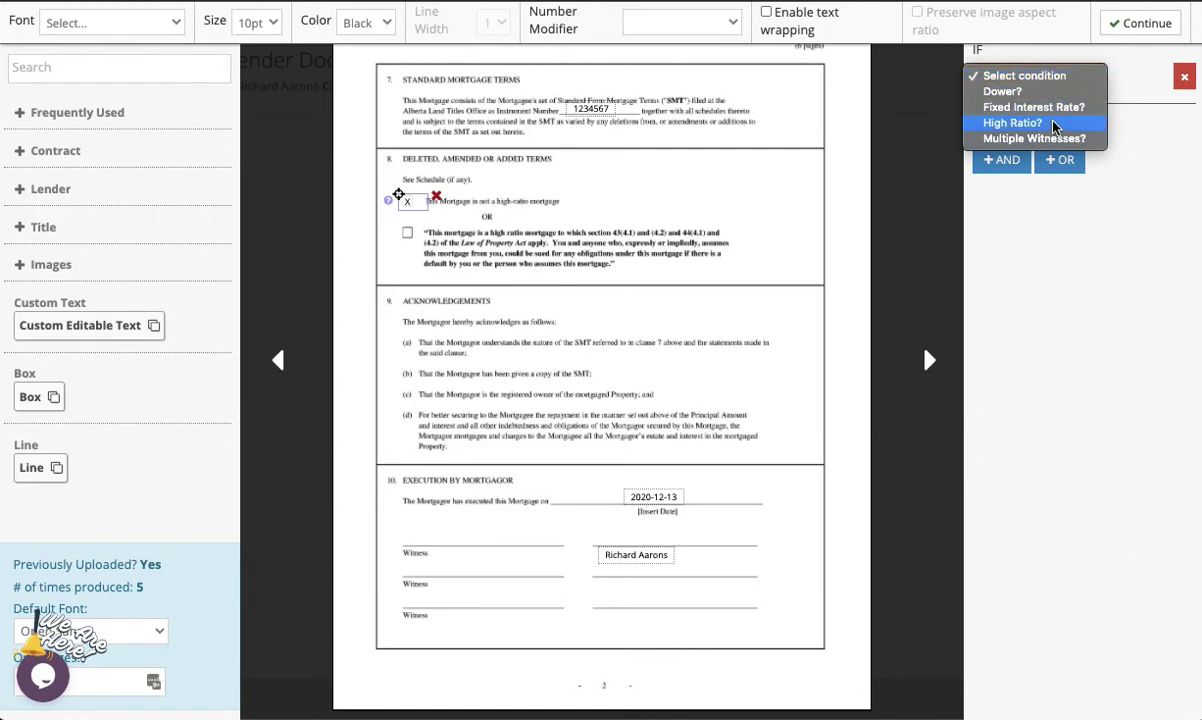
left_click(1055, 126)
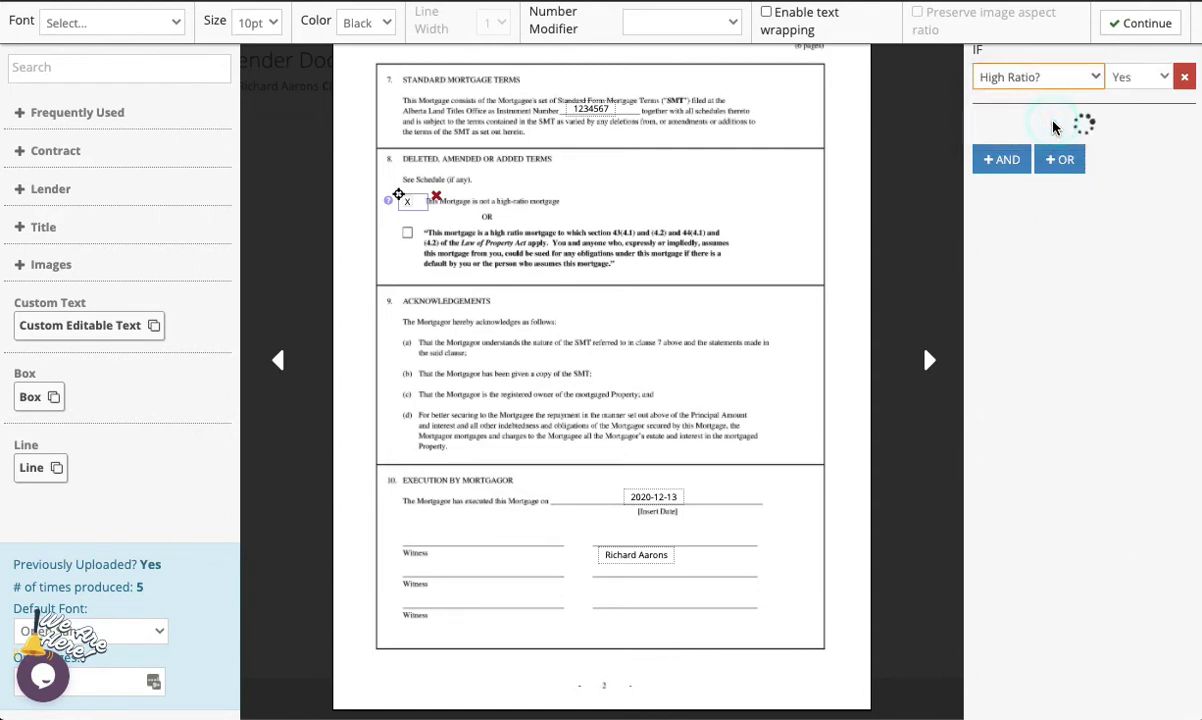
left_click(1143, 85)
left_click(1140, 95)
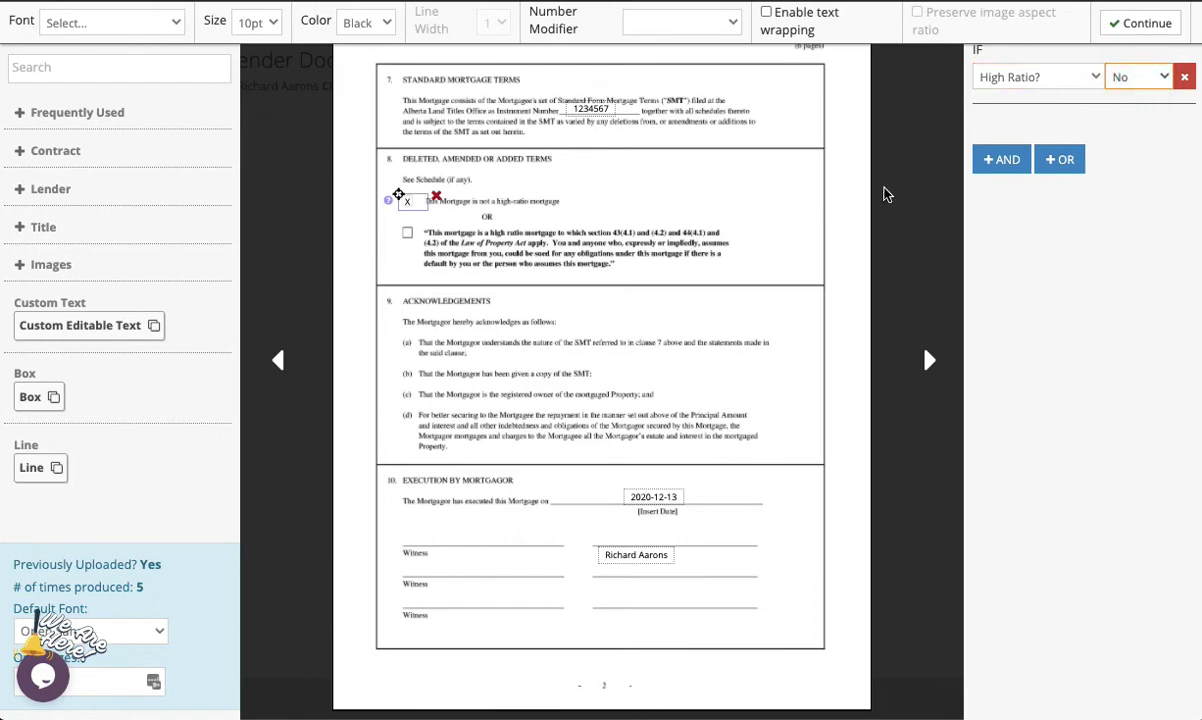
Place a check mark from the frequently used fields beside the high ratio clause in section 8, with the condition High Ratio? = Yes.
left_click(22, 118)
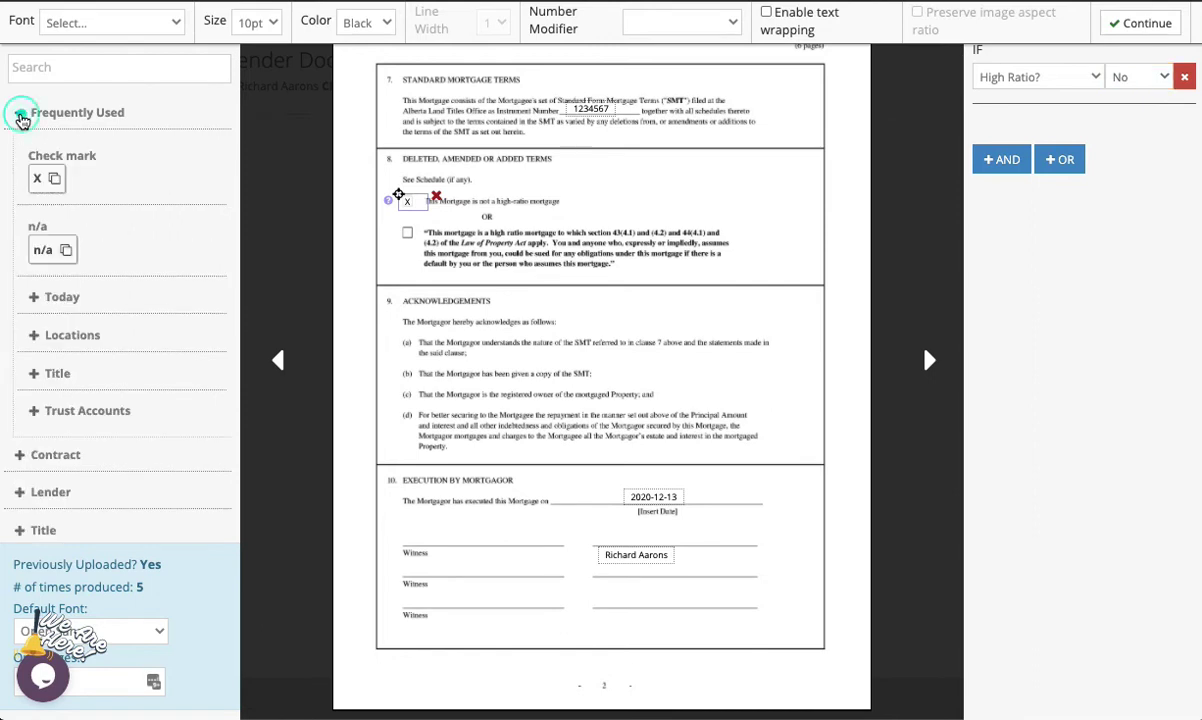
left_click_drag(40, 178, 398, 224)
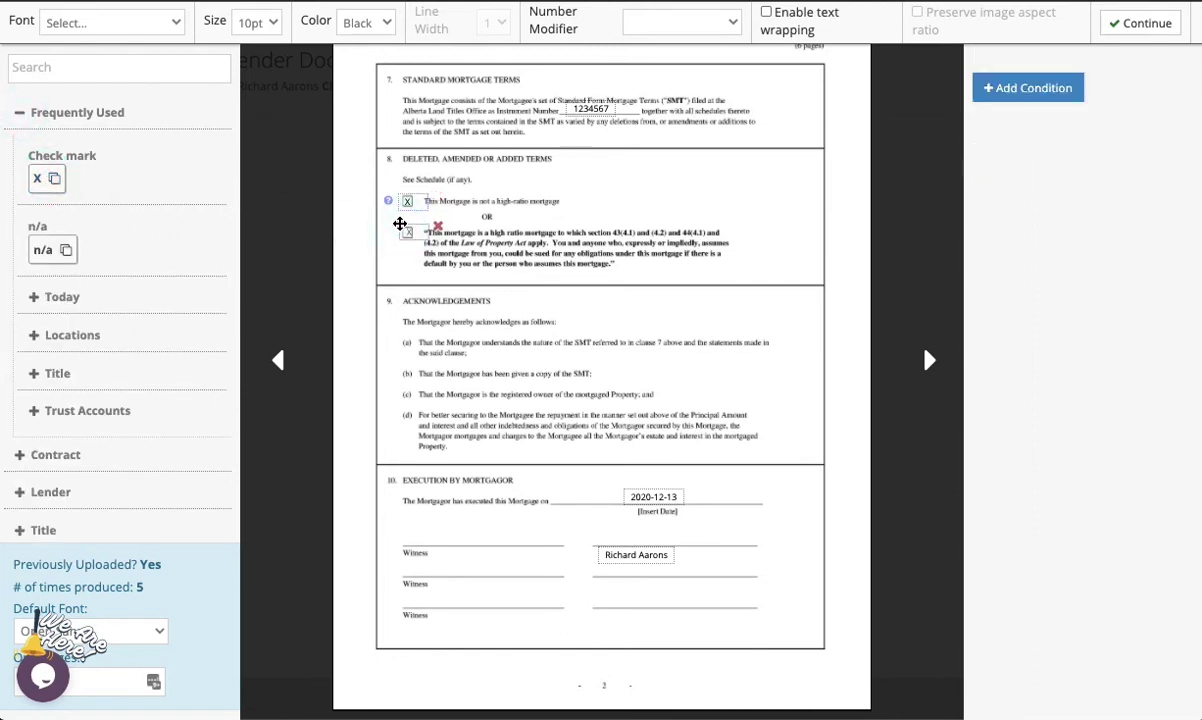
left_click(1031, 93)
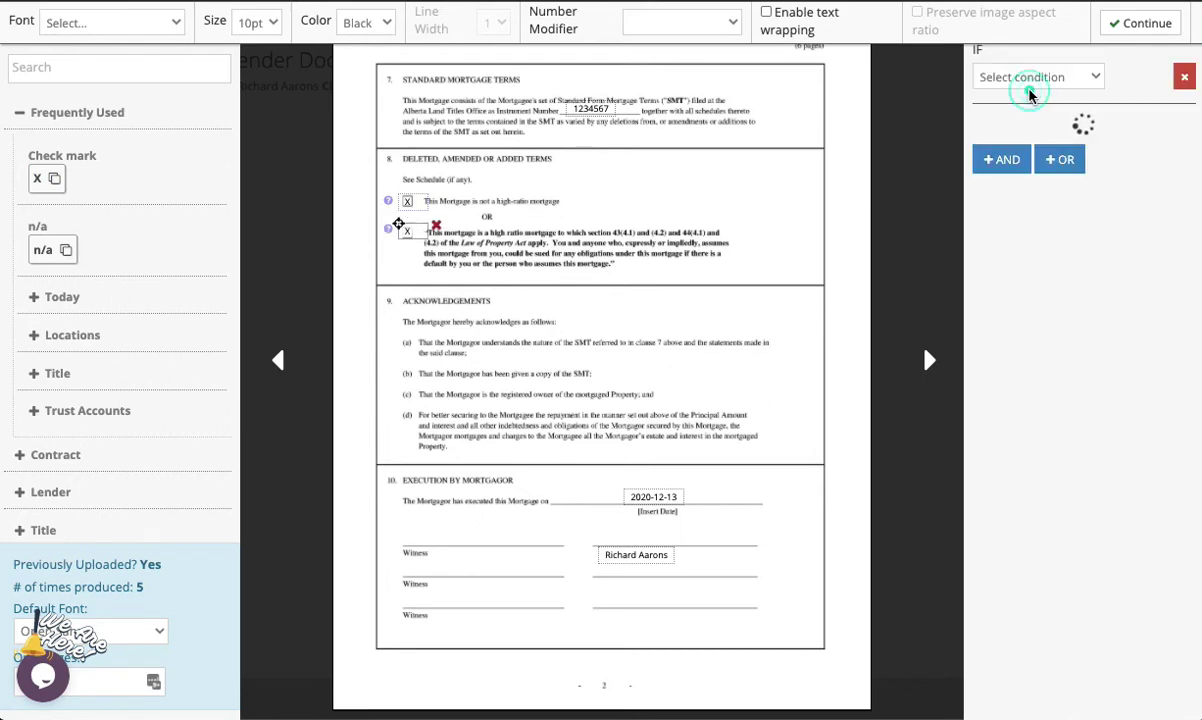
left_click(1074, 80)
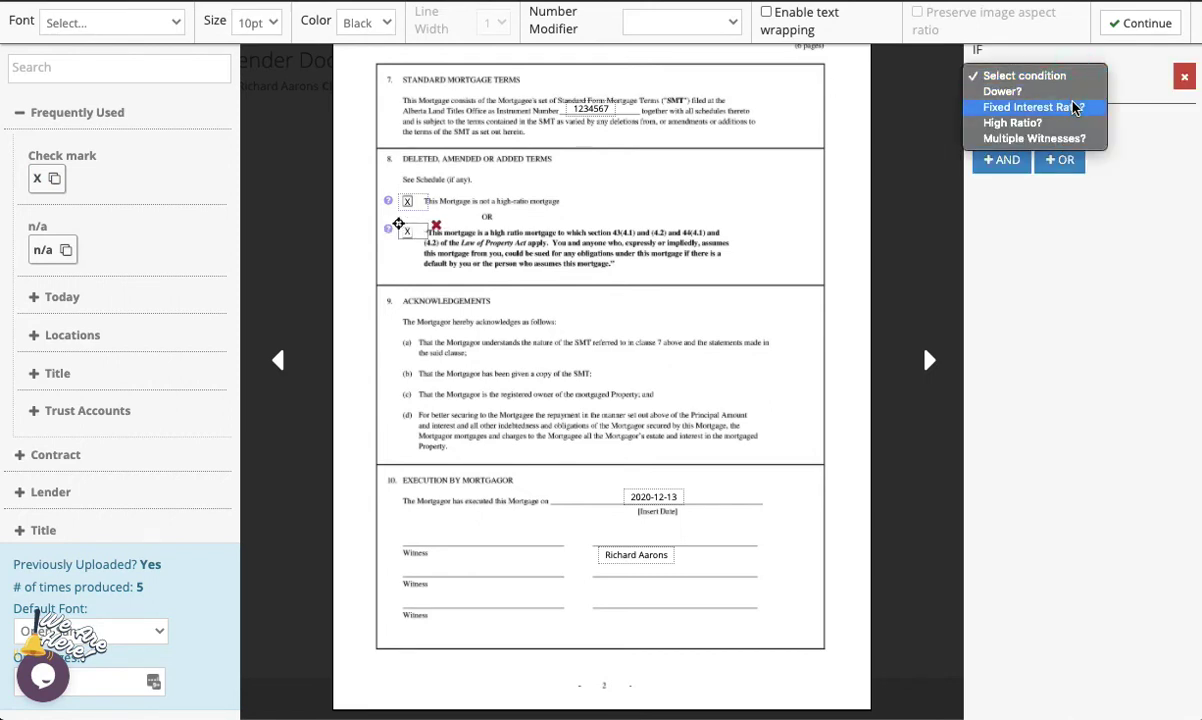
left_click(1074, 123)
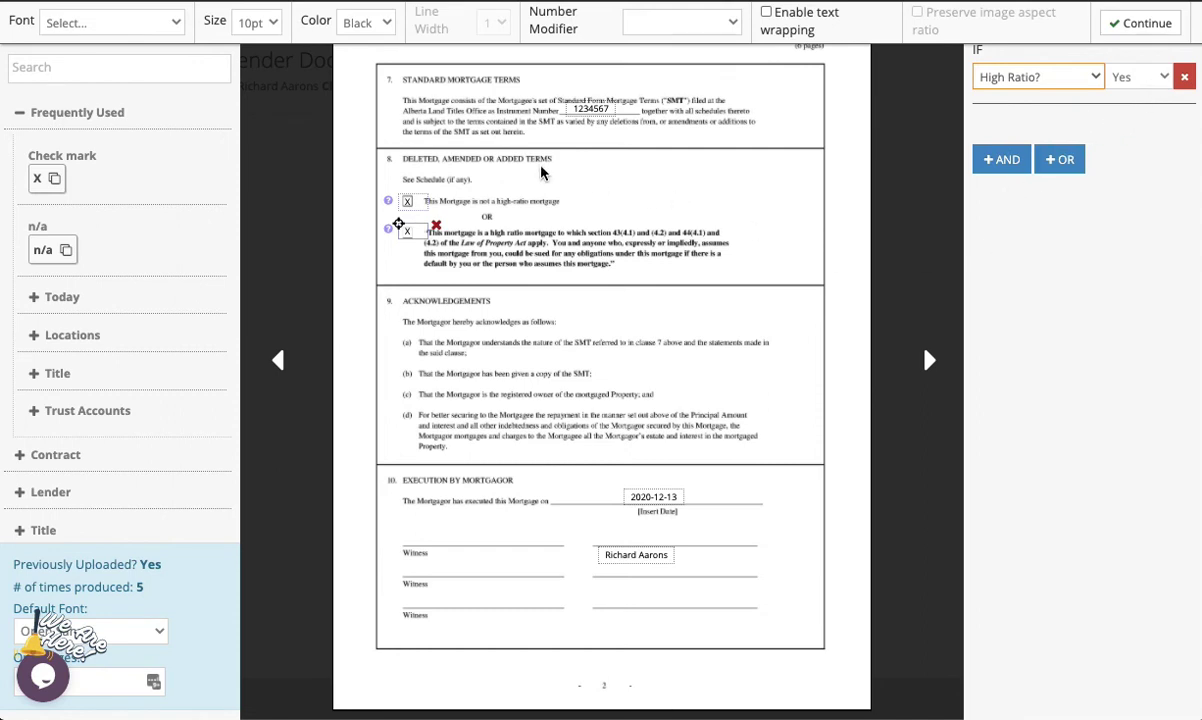
left_click(406, 199)
left_click(407, 231)
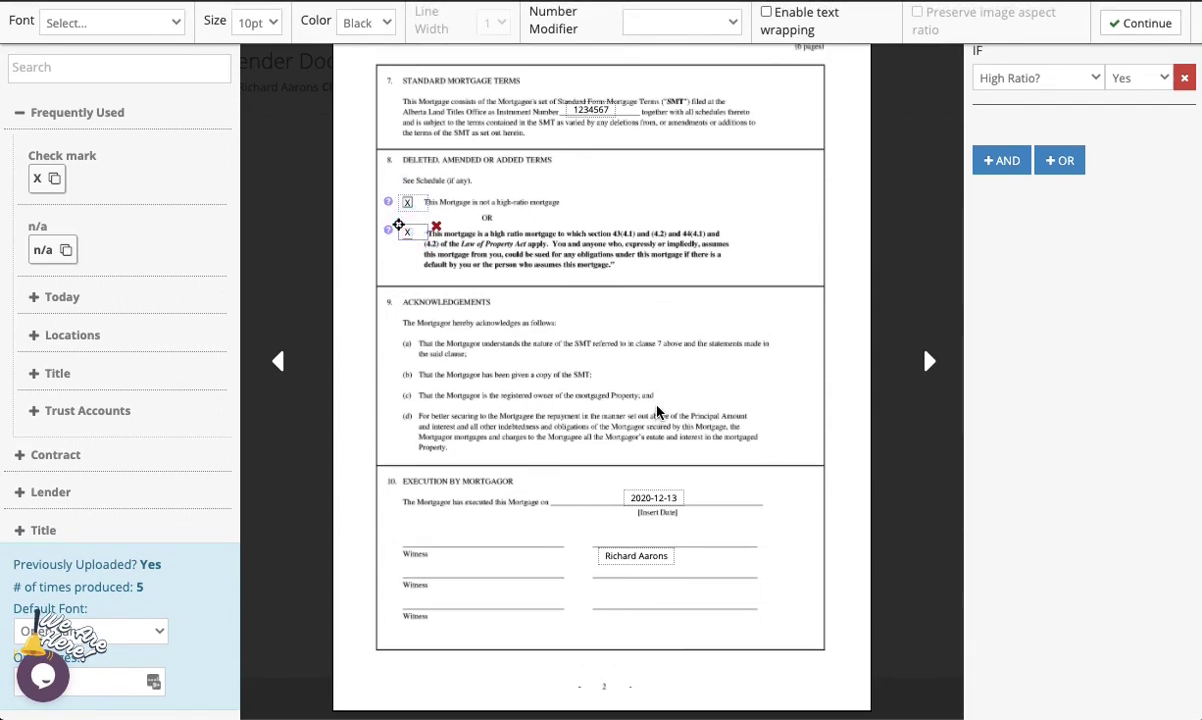
Move on from page 2, finish editing the fields, and generate the lender document as a PDF.
scroll(657, 412, "up", 1)
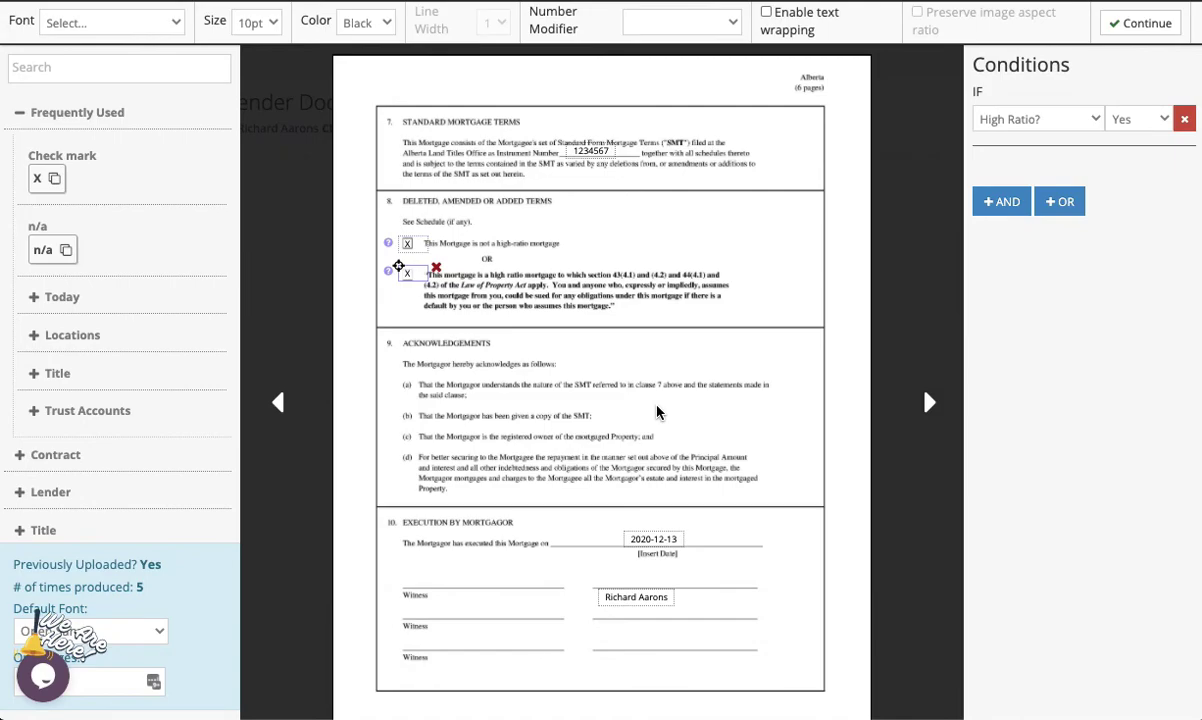
left_click(929, 403)
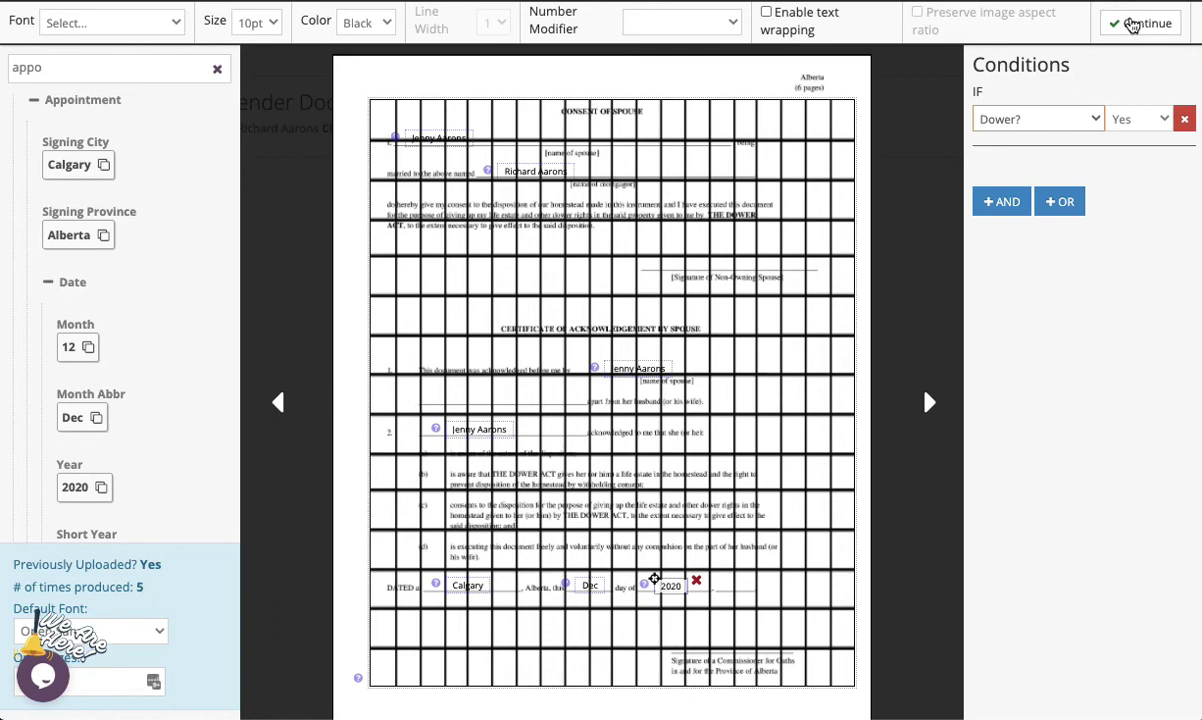
left_click(1134, 24)
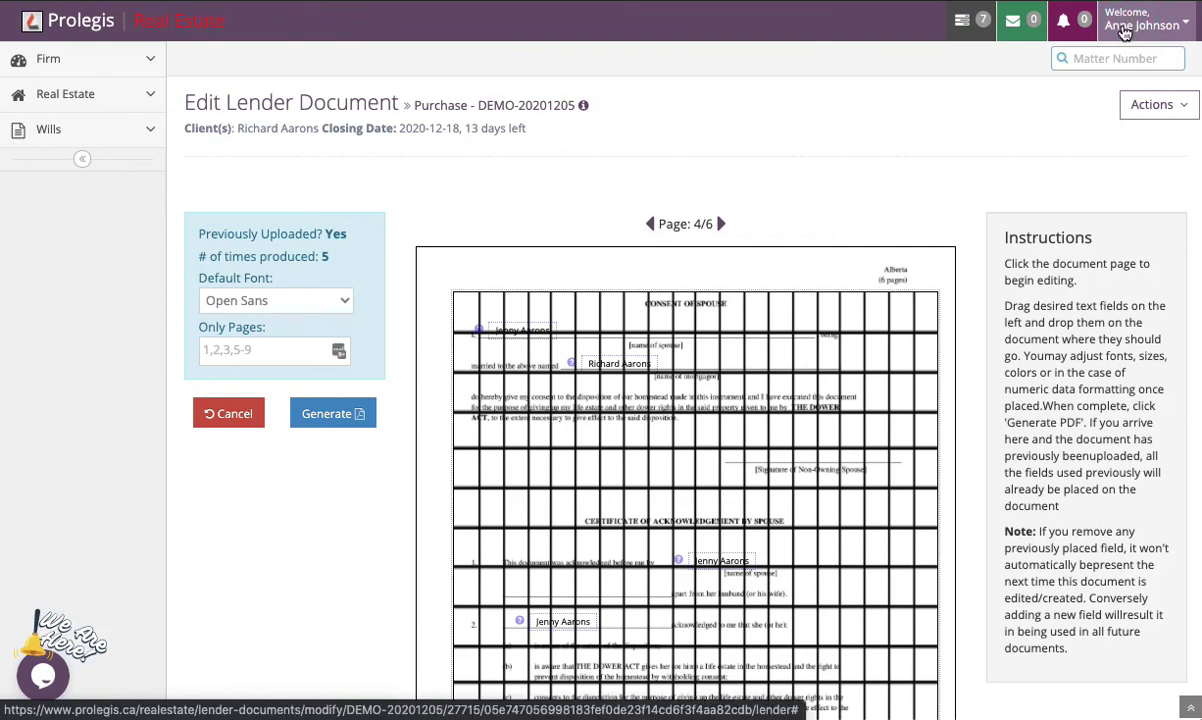
mouse_move(490, 252)
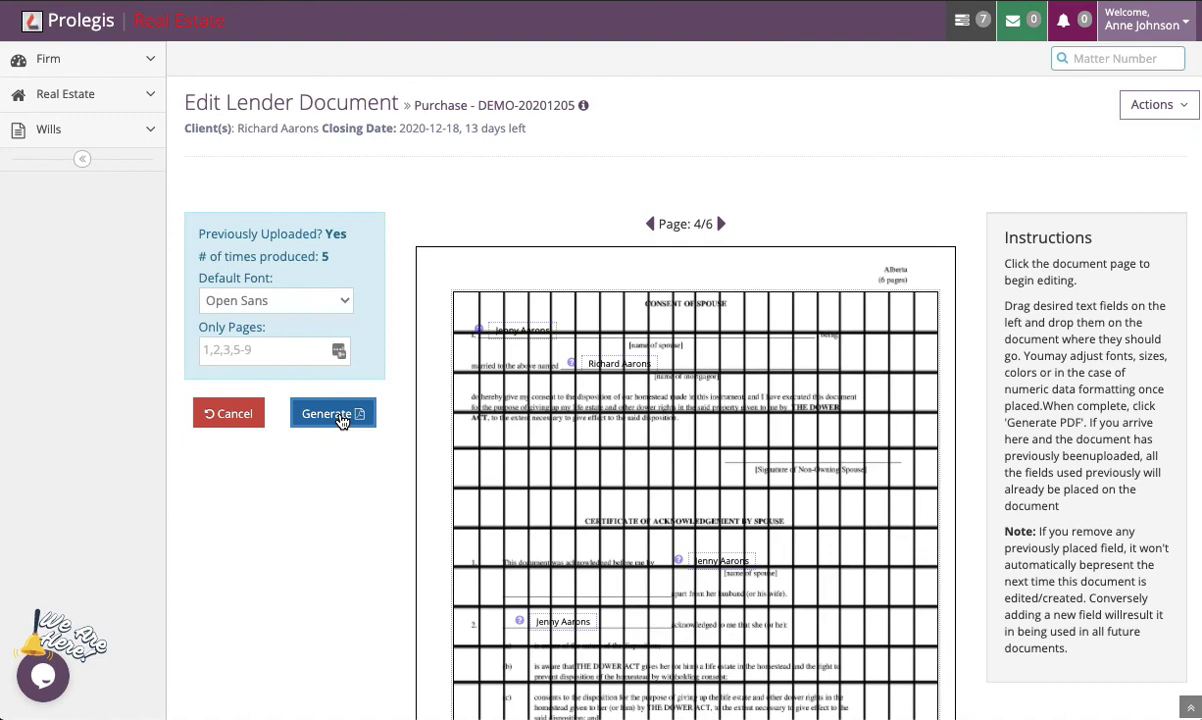
left_click(341, 421)
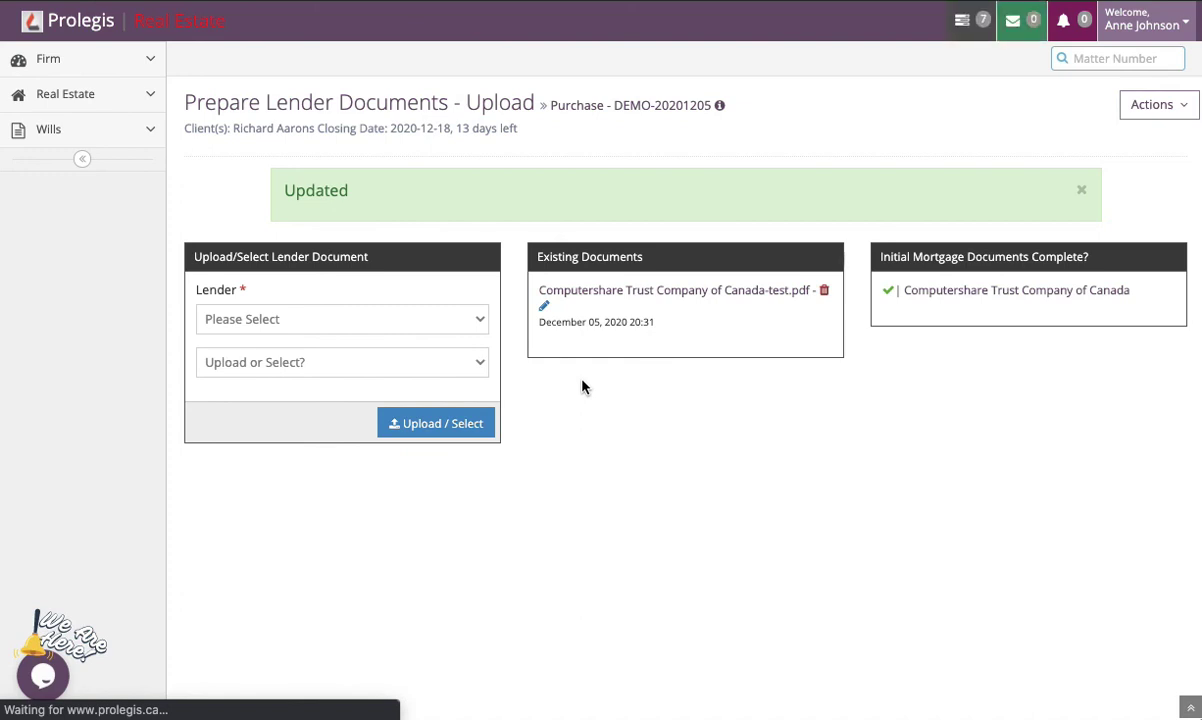
Open the generated Computershare Trust Company of Canada-test.pdf, examine the filled-in fields on its first page, and close it.
left_click(684, 290)
scroll(684, 290, "down", 2)
scroll(684, 290, "down", 5)
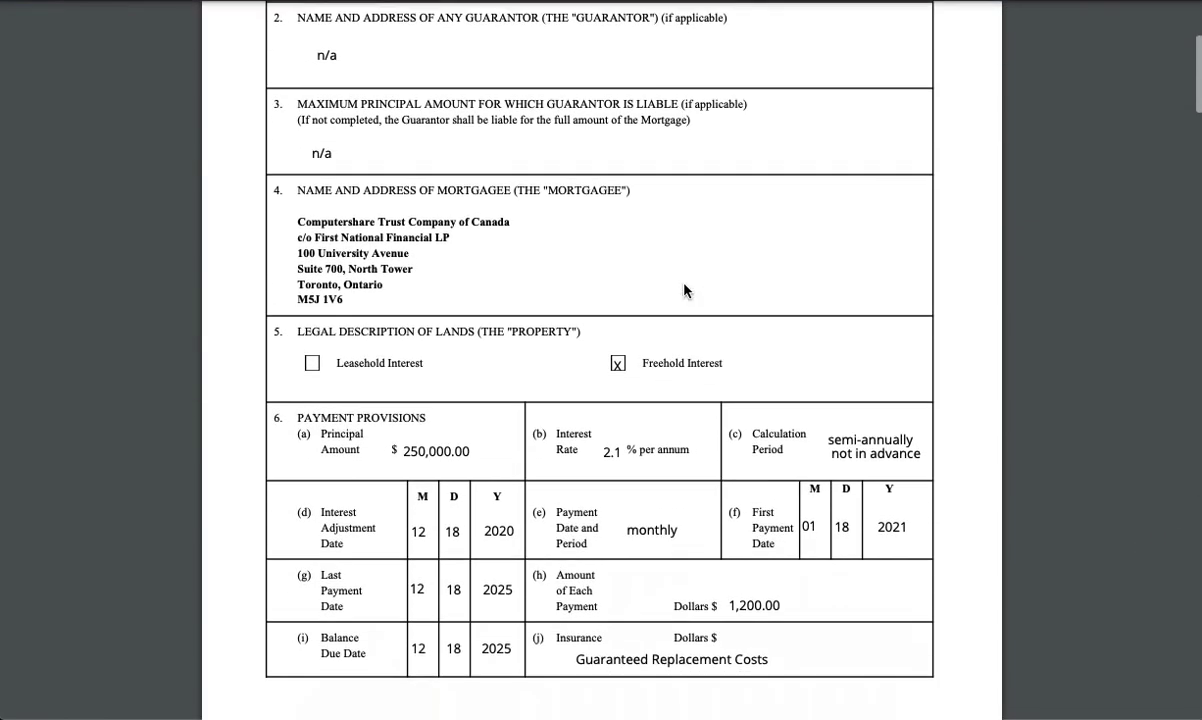
scroll(684, 290, "down", 1)
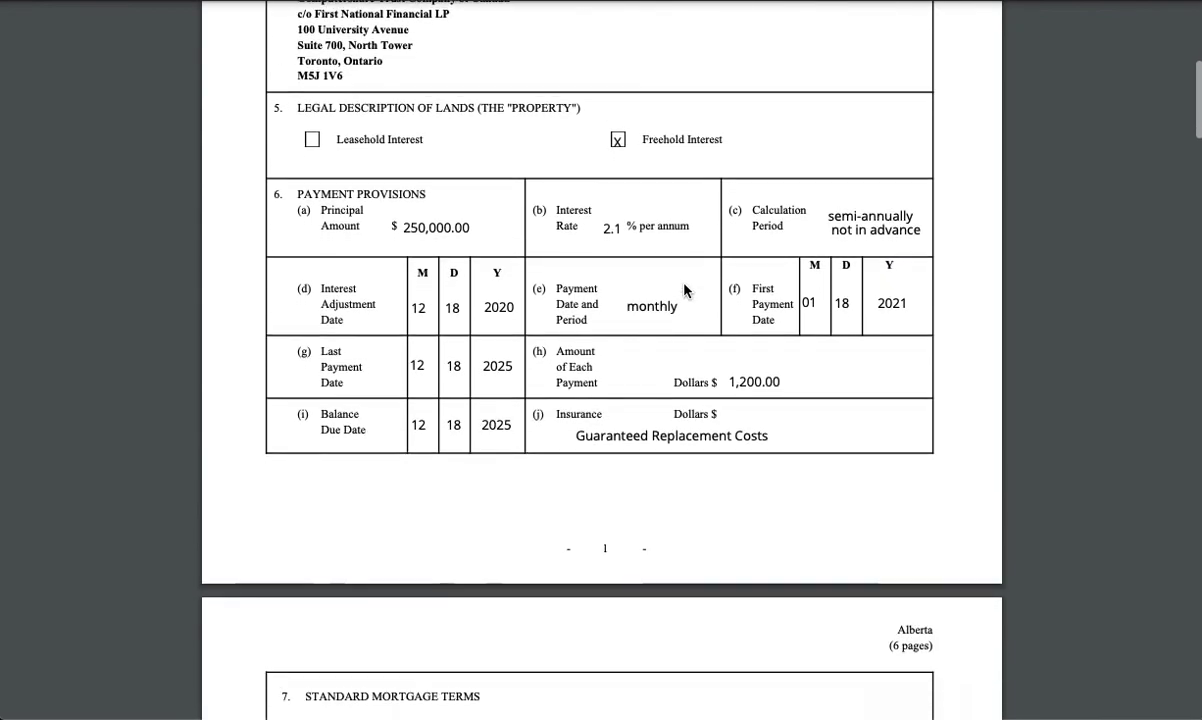
key("Escape")
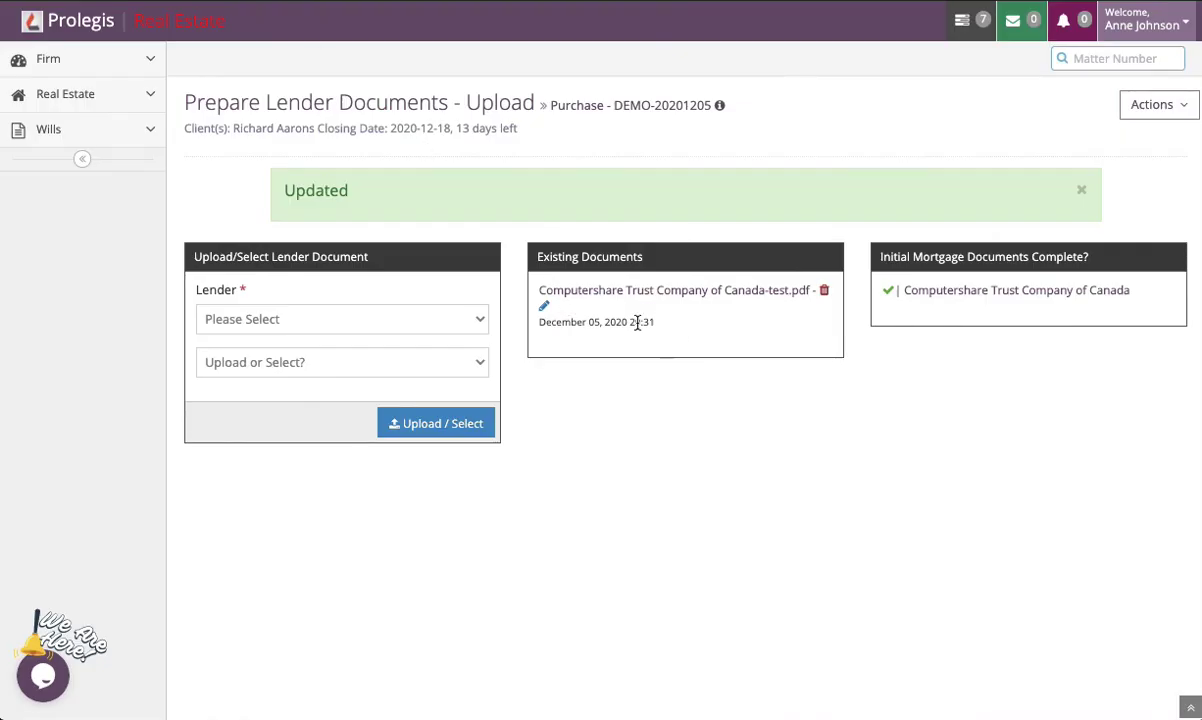
Reopen the existing Computershare Trust Company of Canada document and begin editing its first page.
left_click(546, 309)
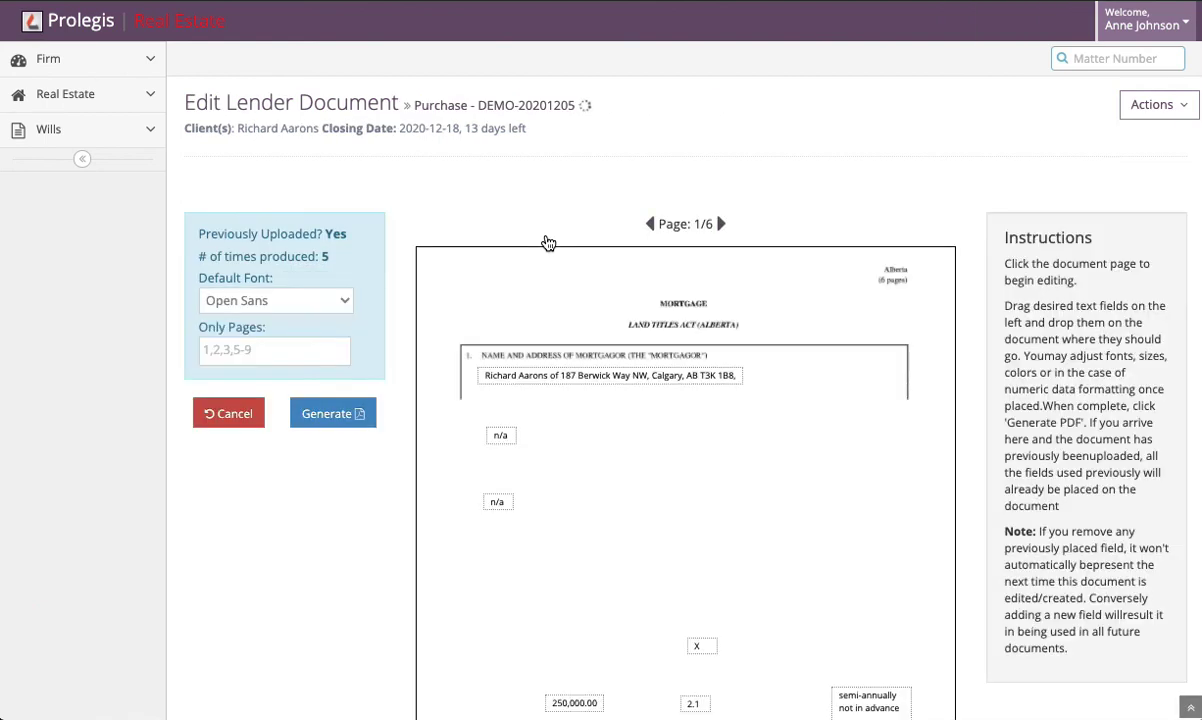
mouse_move(665, 461)
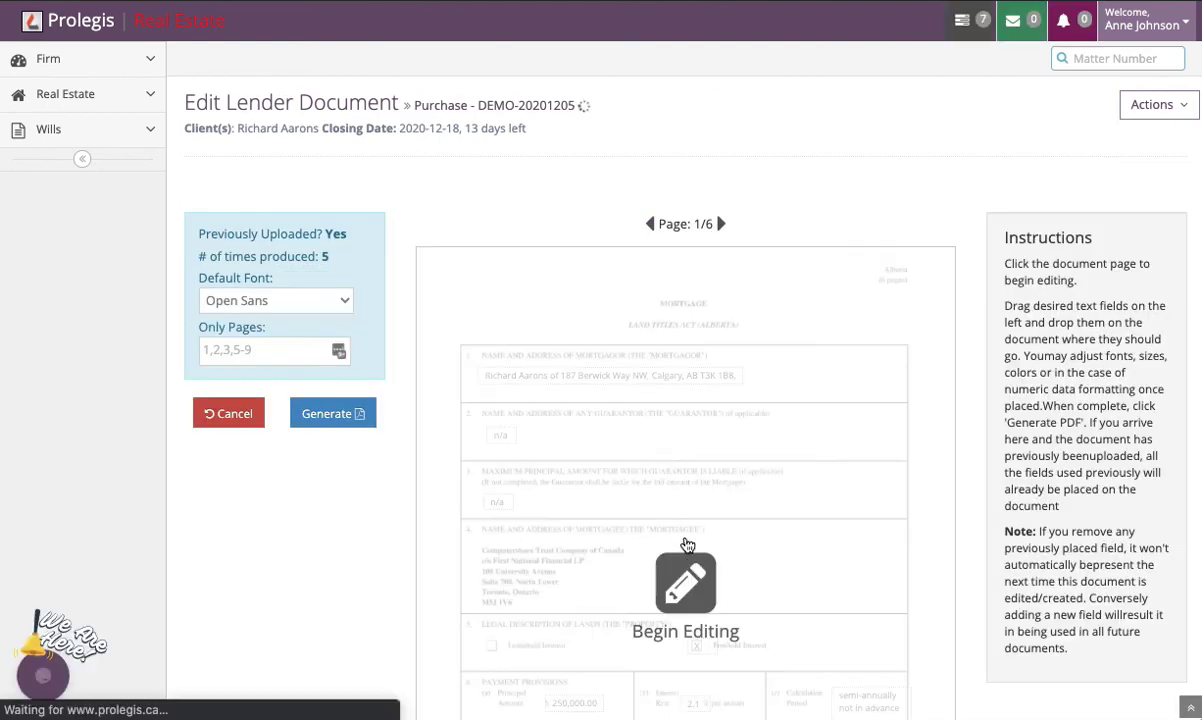
left_click(690, 565)
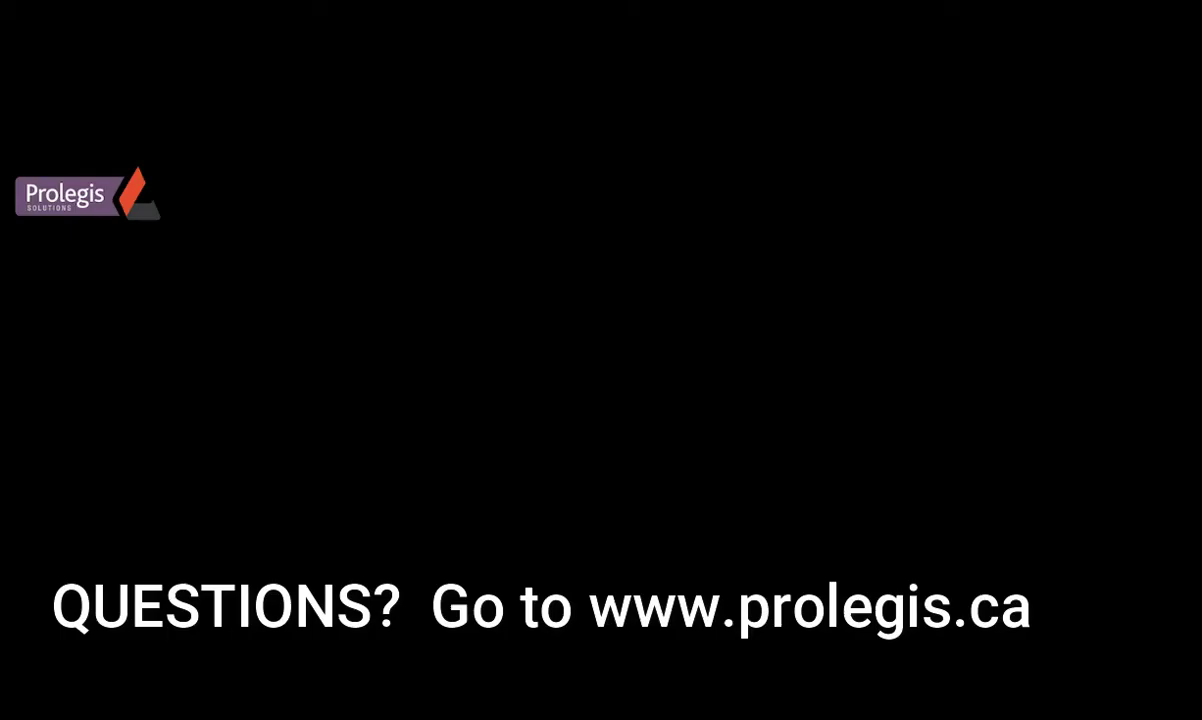